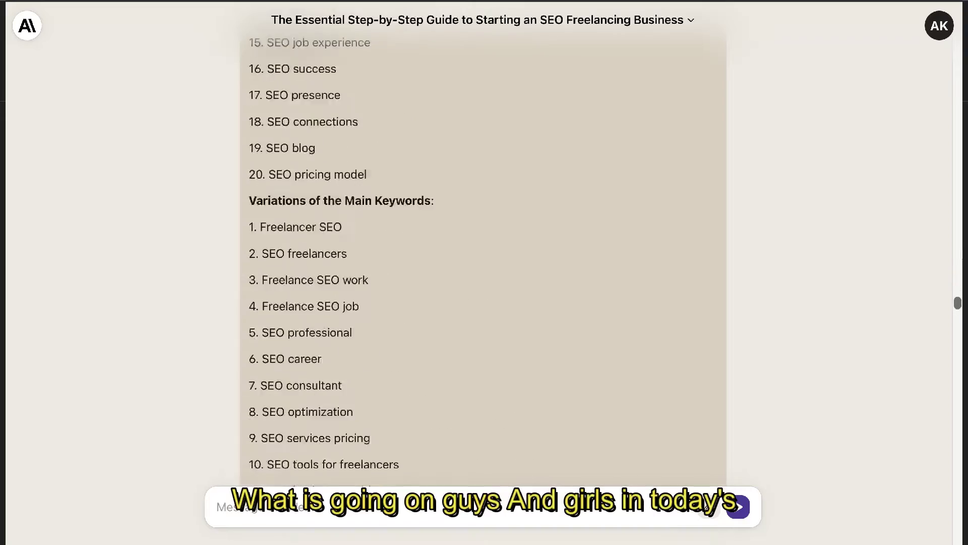
# Browse the Google results for becoming an SEO freelancer and dismiss the search suggestions list.
pyautogui.scroll(-9, 483, 252)
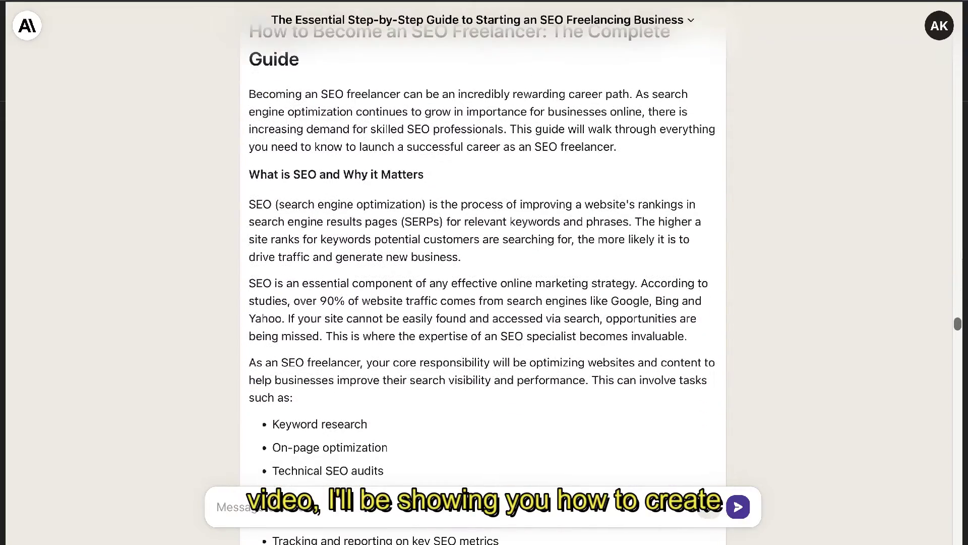
pyautogui.scroll(-11, 904, 100)
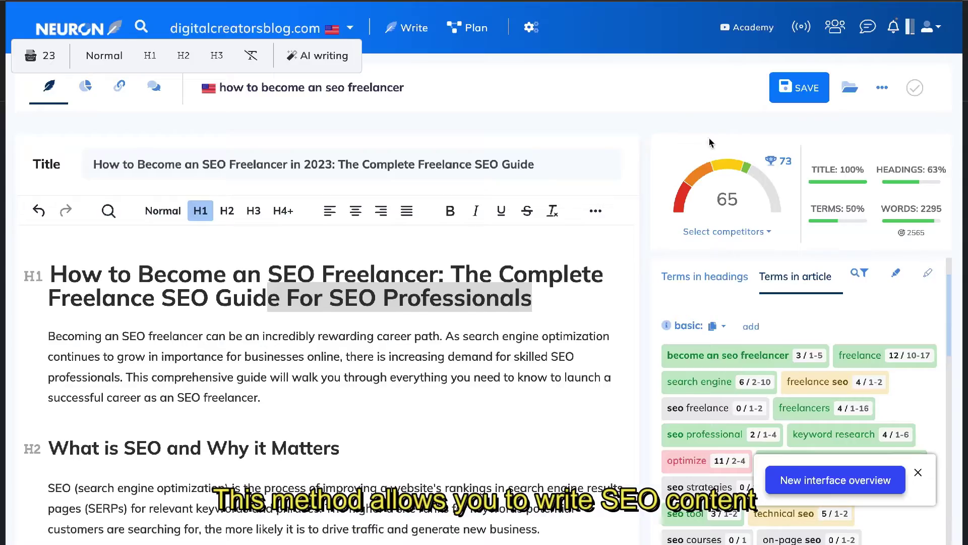
pyautogui.moveTo(708, 172)
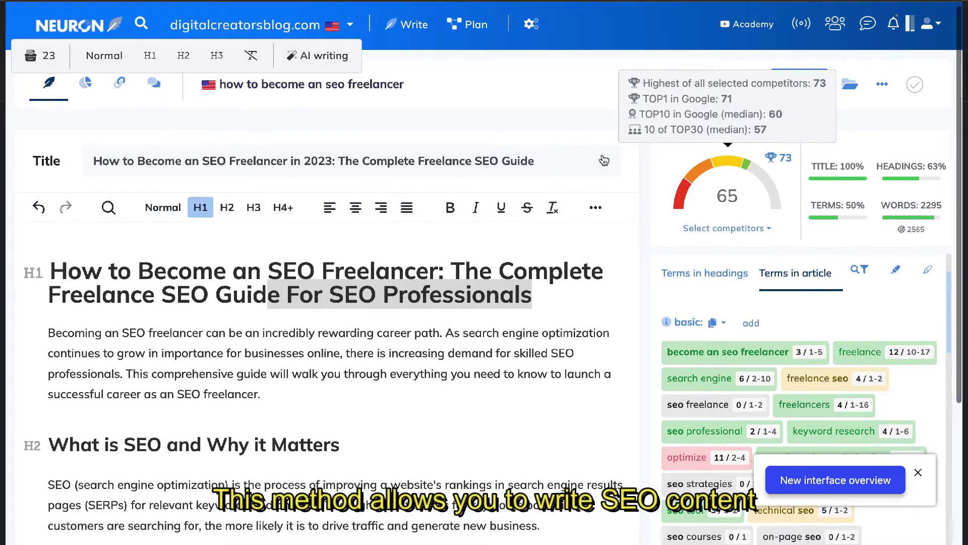
pyautogui.scroll(-2, 588, 125)
pyautogui.scroll(-6, 587, 125)
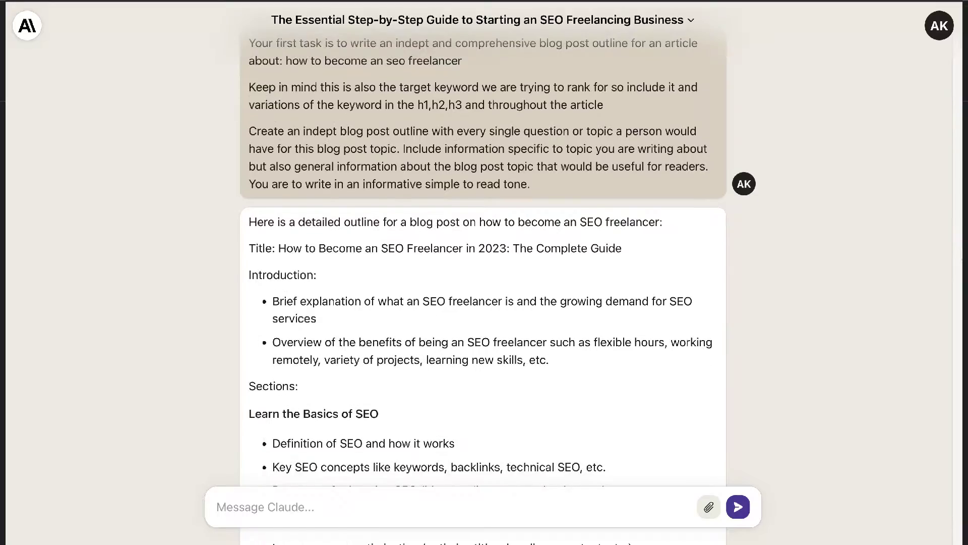
pyautogui.scroll(-2, 483, 262)
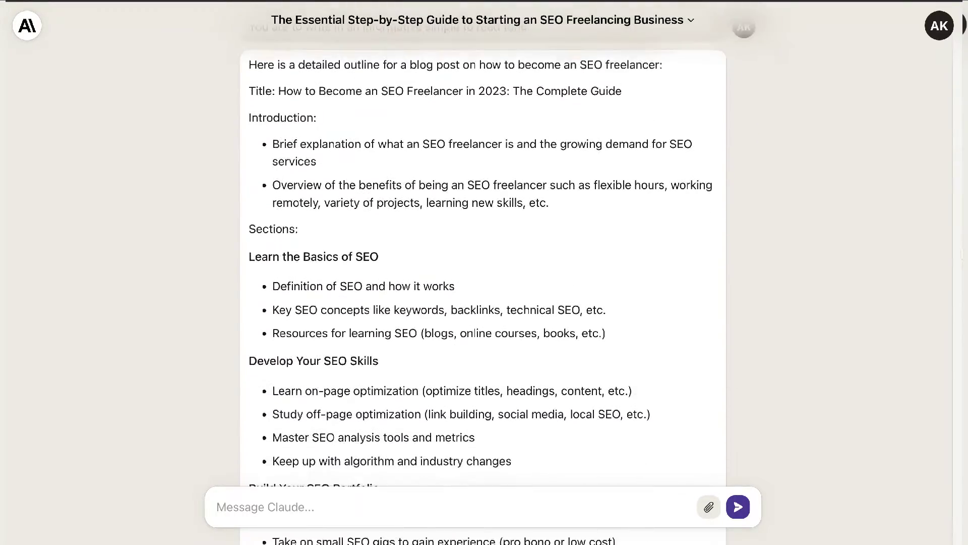
pyautogui.scroll(-8, 483, 262)
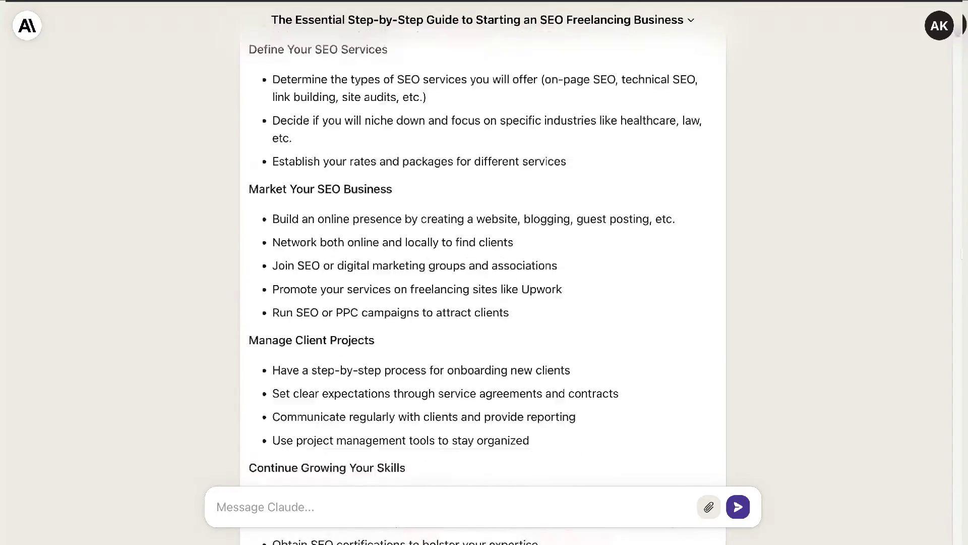
pyautogui.scroll(-15, 483, 263)
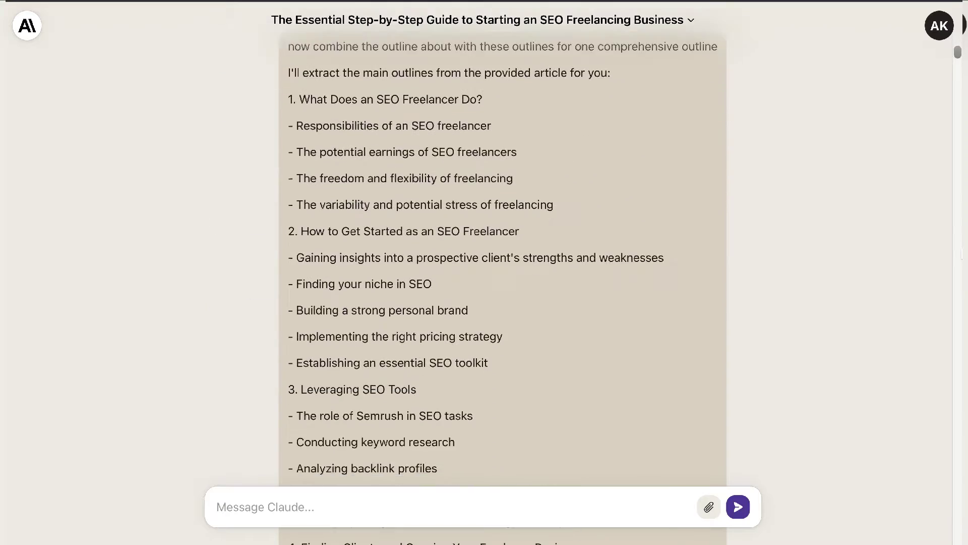
pyautogui.scroll(-10, 483, 262)
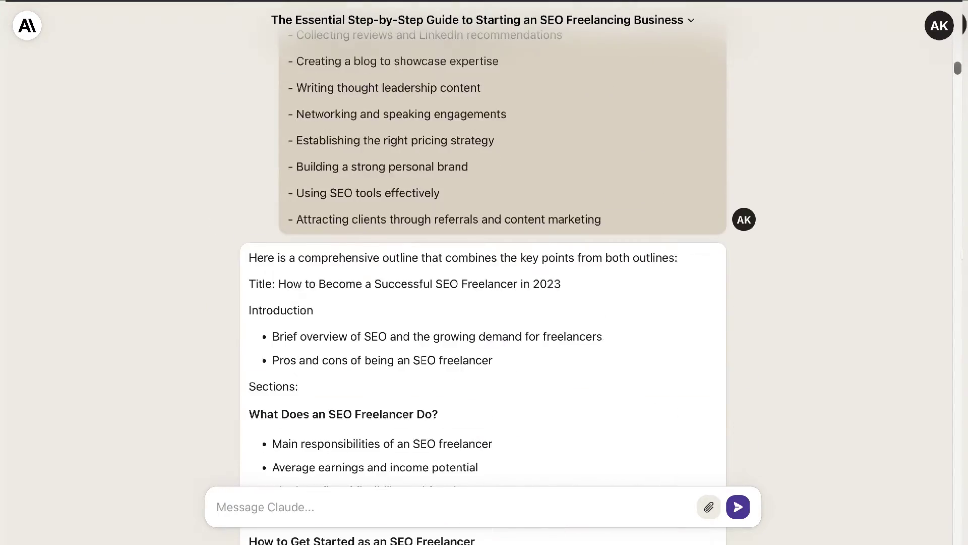
pyautogui.scroll(-8, 483, 263)
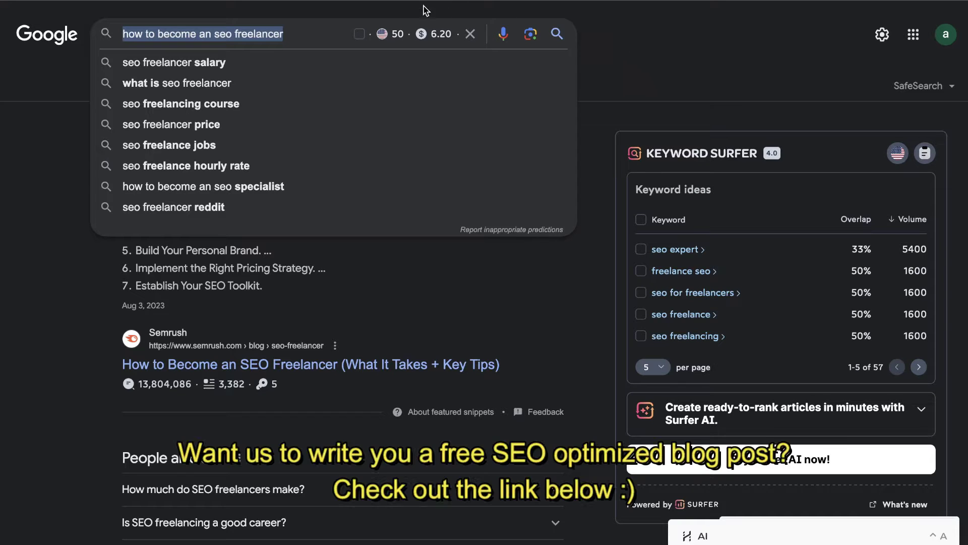
pyautogui.click(320, 35)
pyautogui.click(566, 202)
# Open the Semrush result 'How to Become an SEO Freelancer' in a new tab and switch to it.
pyautogui.scroll(-2, 531, 212)
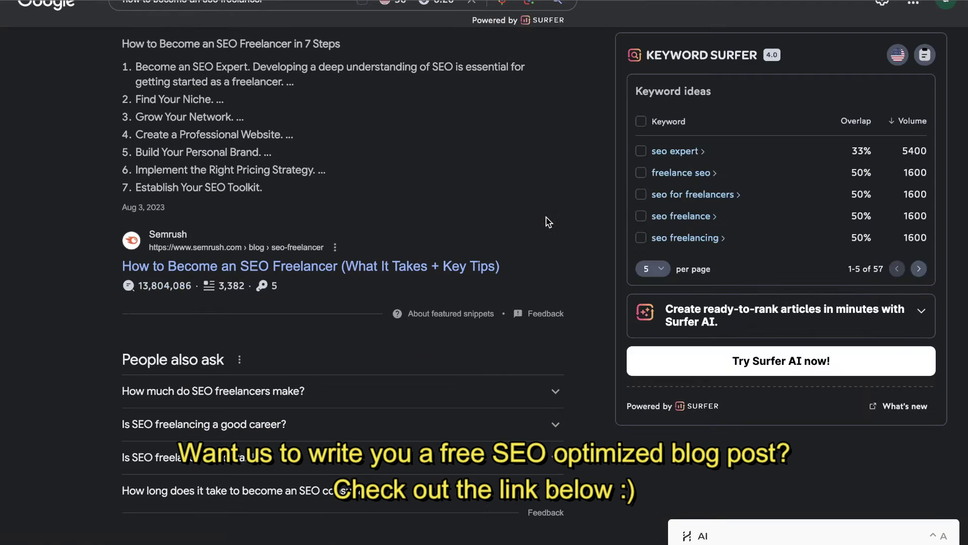
pyautogui.scroll(2, 546, 217)
pyautogui.scroll(-7, 479, 207)
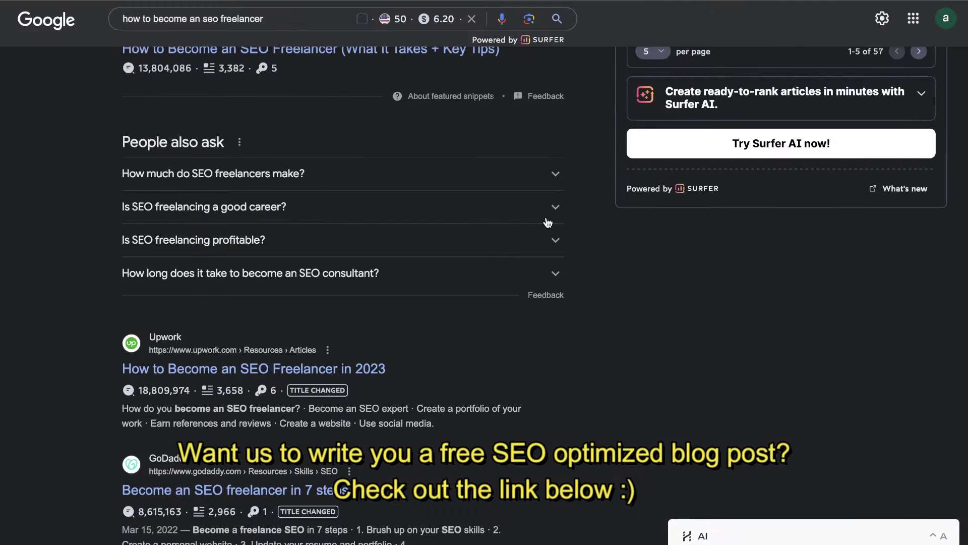
pyautogui.scroll(7, 407, 199)
pyautogui.scroll(-8, 408, 199)
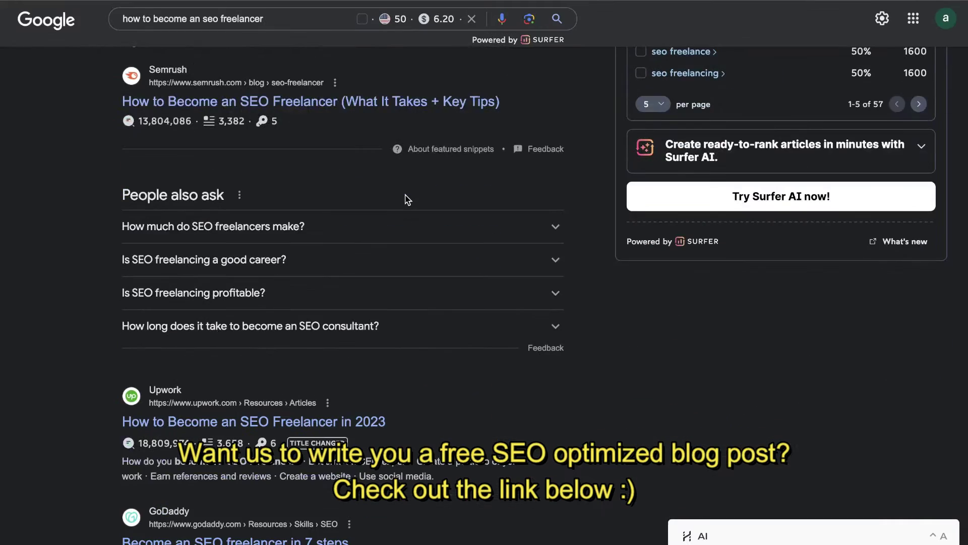
pyautogui.scroll(-2, 431, 250)
pyautogui.scroll(7, 431, 252)
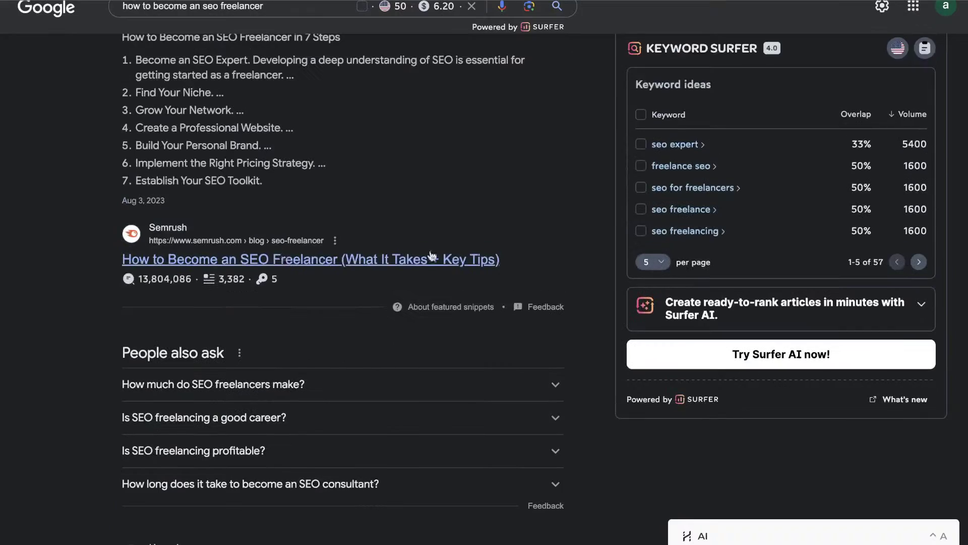
pyautogui.rightClick(282, 260)
pyautogui.click(323, 265)
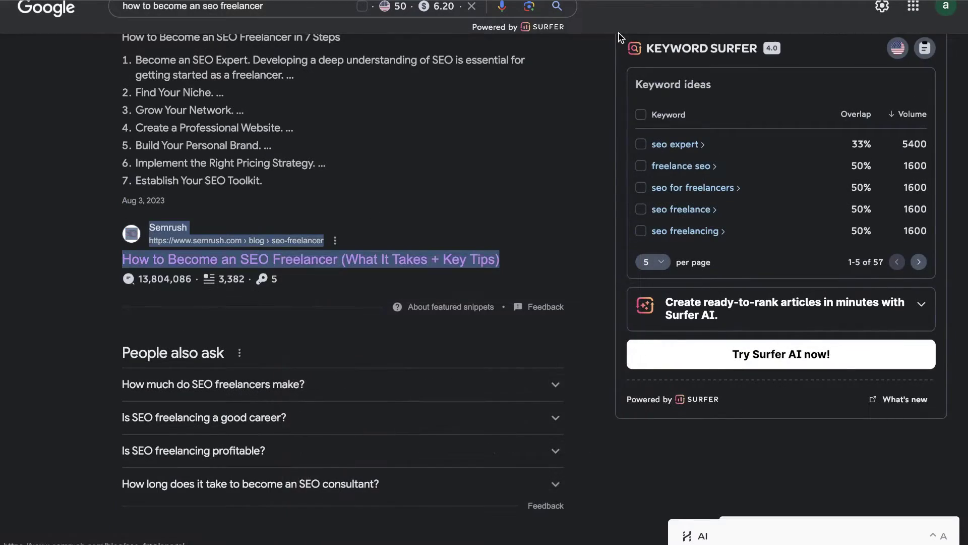
pyautogui.hotkey('ctrl', 'Tab')
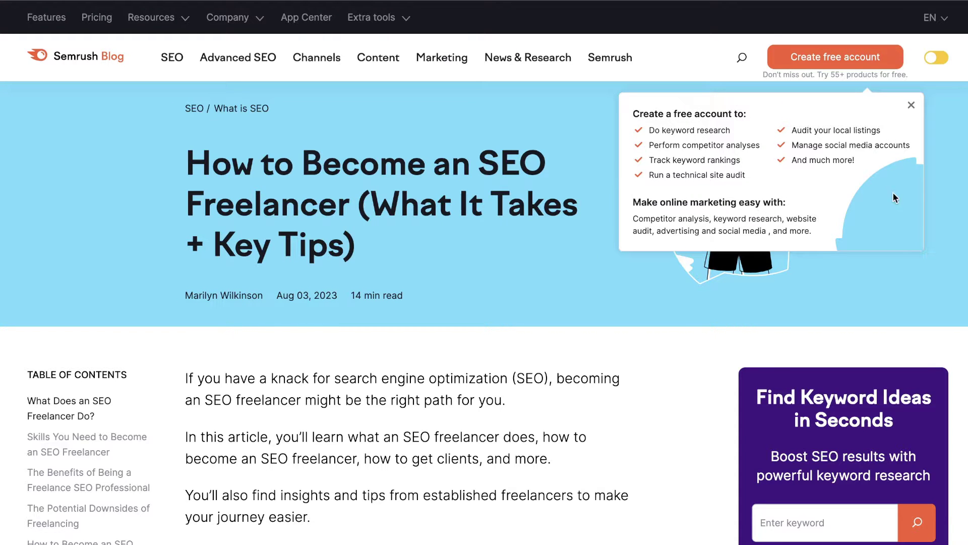
# Dismiss the Create free account popup and have the HARPA AI sidebar extract the article's main outlines.
pyautogui.click(911, 105)
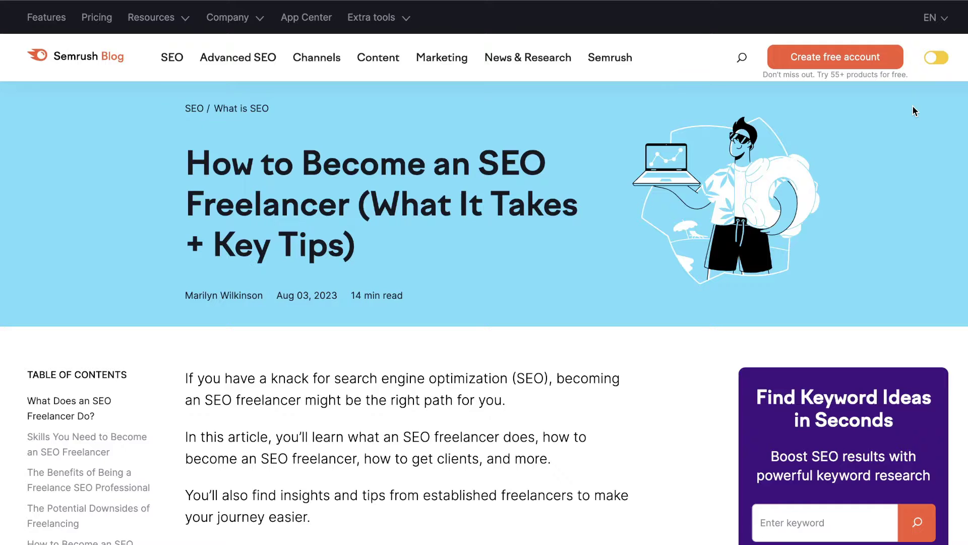
pyautogui.hotkey('alt', 'a')
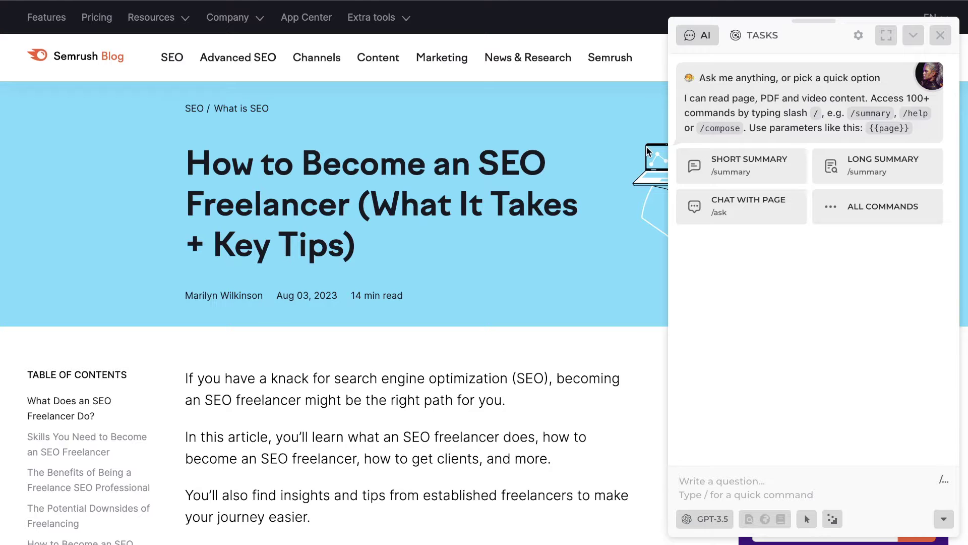
pyautogui.scroll(-1, 558, 159)
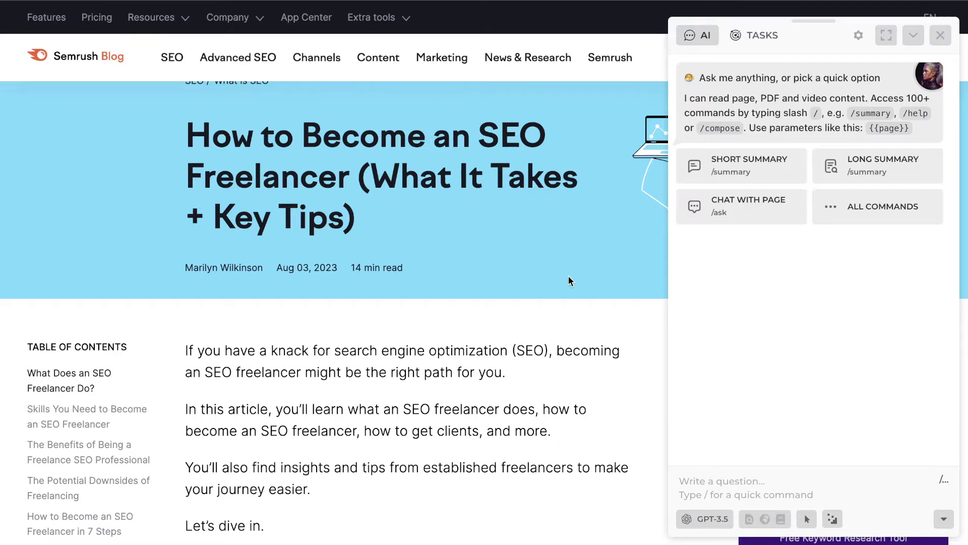
pyautogui.scroll(-6, 533, 240)
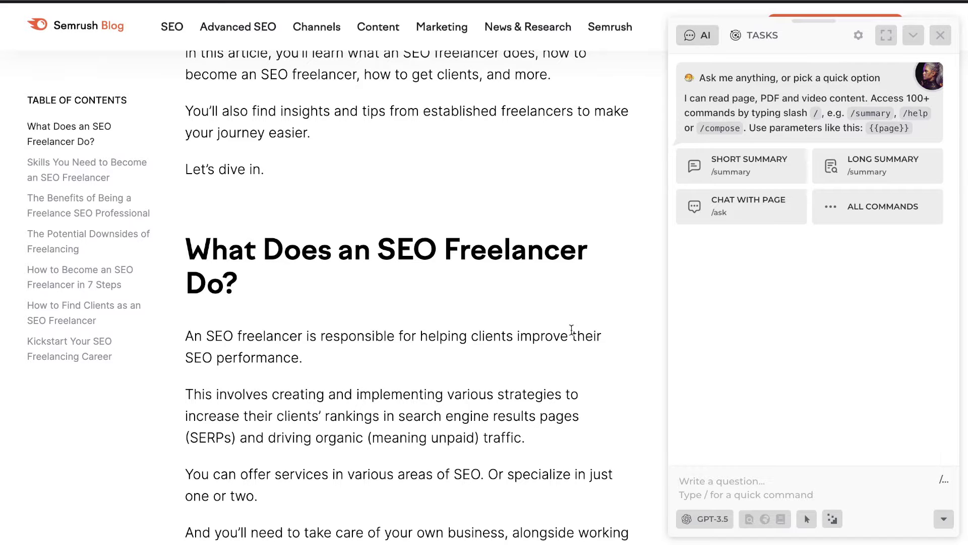
pyautogui.scroll(8, 560, 308)
pyautogui.moveTo(750, 524)
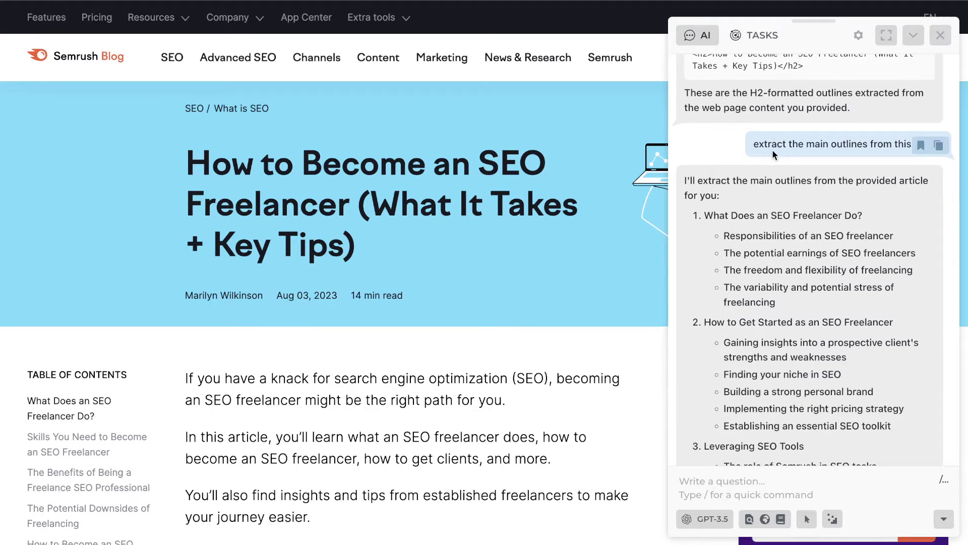
pyautogui.scroll(-3, 799, 214)
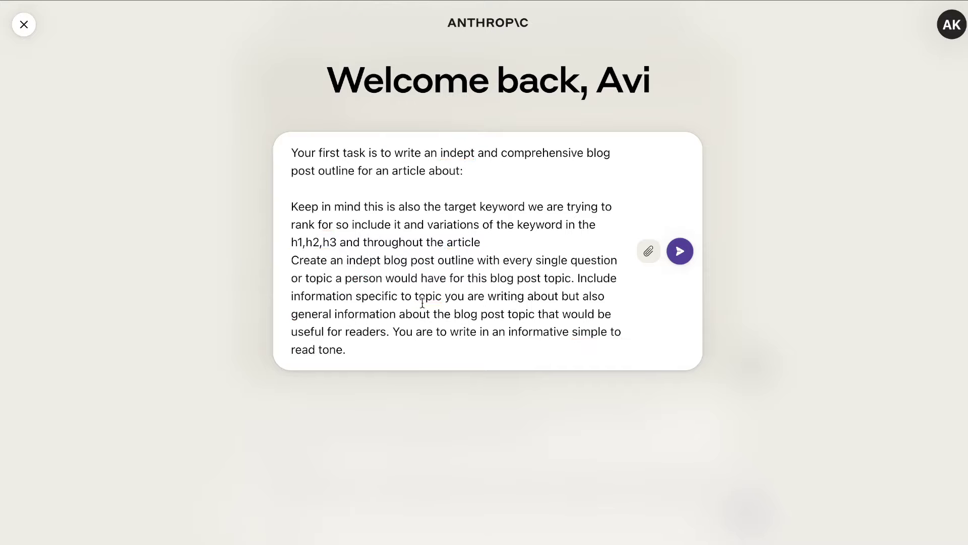
# Paste 'how to become an seo freelancer' after 'about:' in the outline prompt and send it.
pyautogui.click(495, 173)
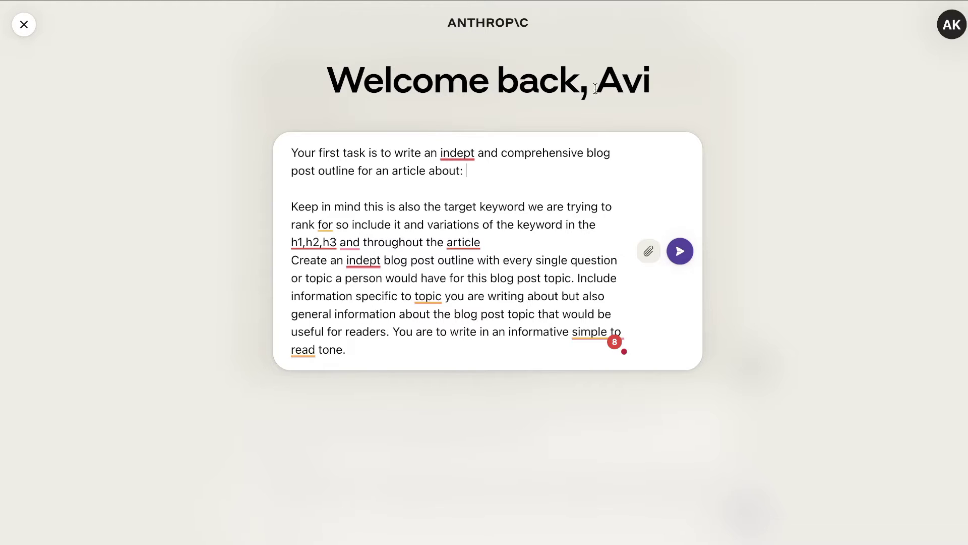
pyautogui.write('how to become an seo freelancer')
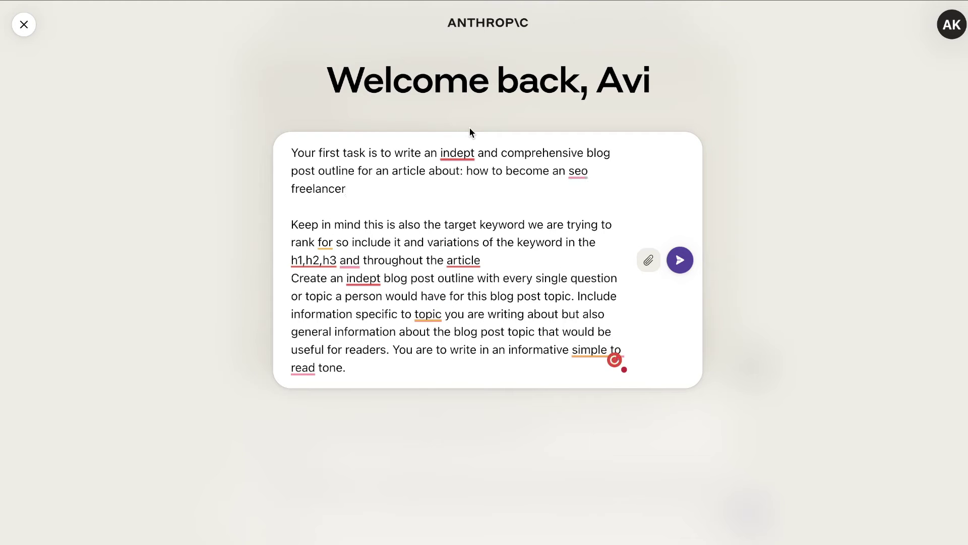
pyautogui.press('Return')
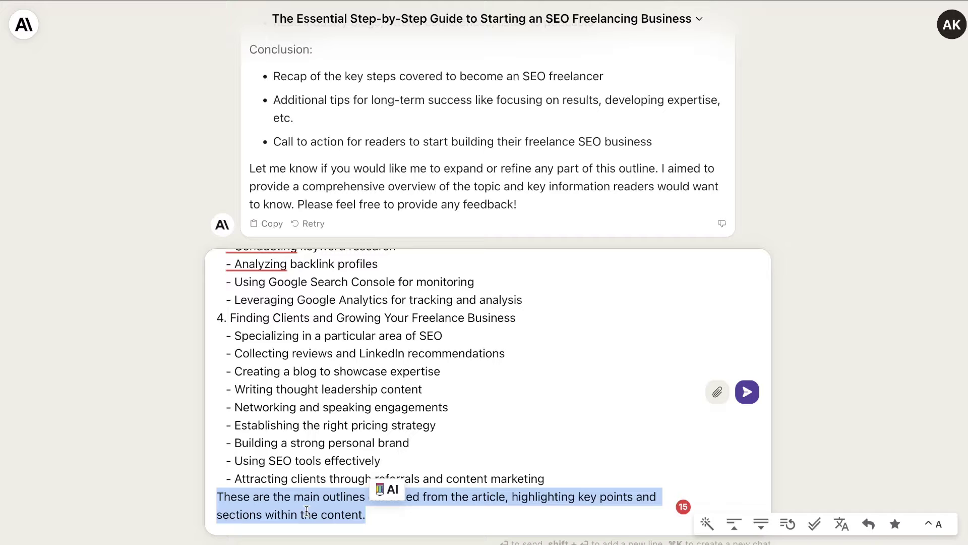
# Trim the trailing line from the pasted outlines and send the combine-outlines request to Claude.
pyautogui.press('BackSpace')
pyautogui.scroll(10, 440, 399)
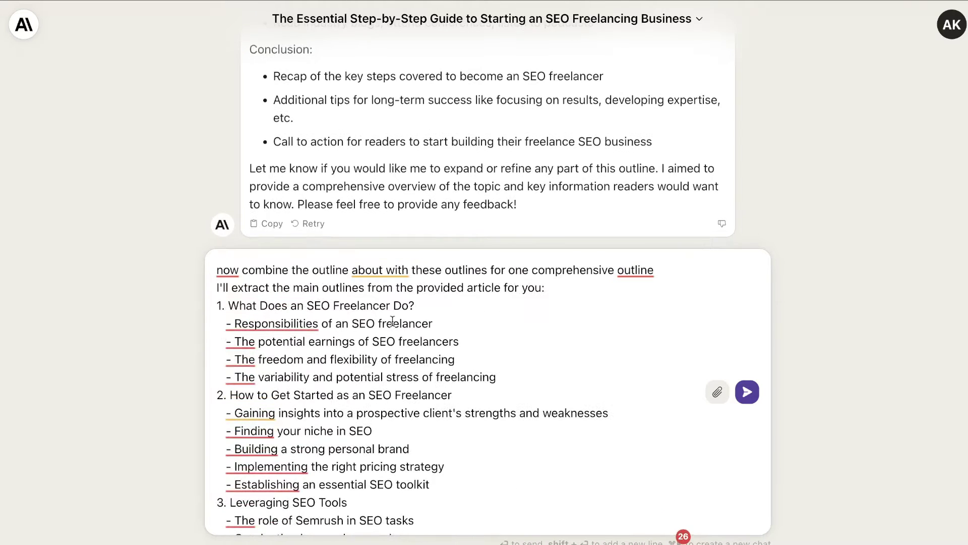
pyautogui.scroll(8, 427, 205)
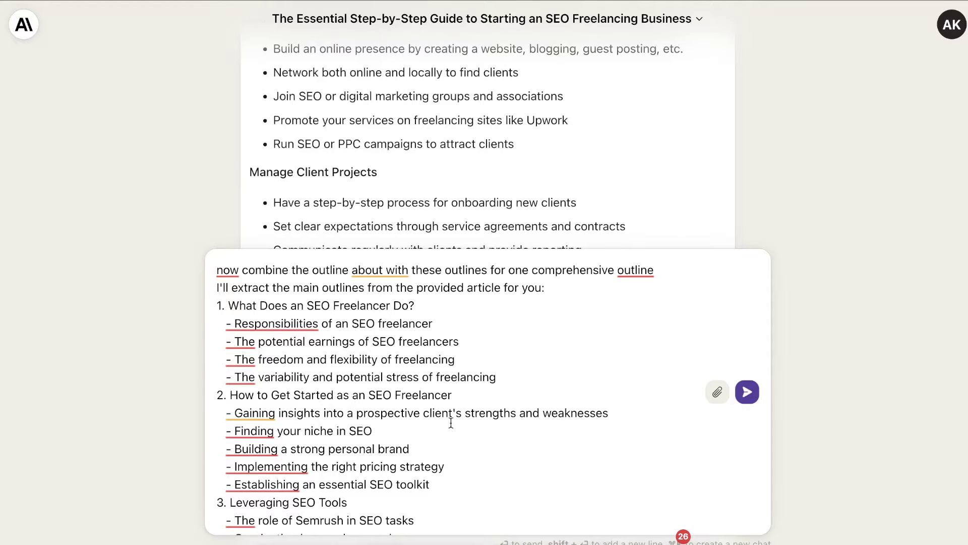
pyautogui.scroll(-8, 451, 422)
pyautogui.press('Return')
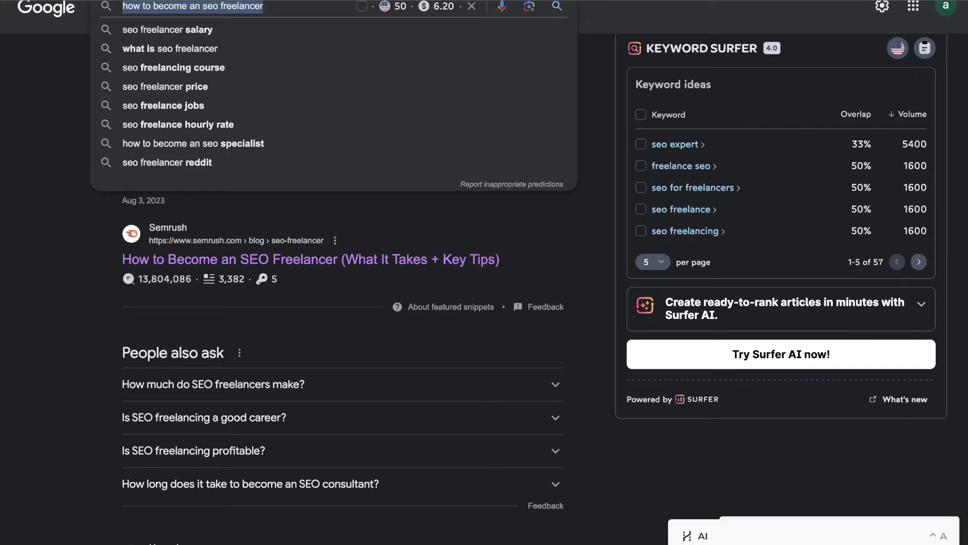
pyautogui.scroll(-5, 376, 182)
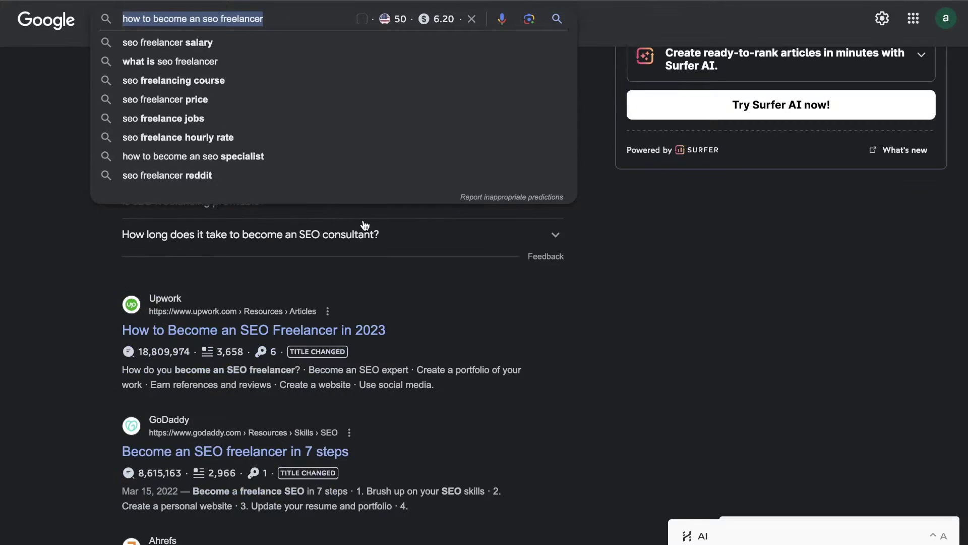
# Open the Upwork SEO freelancer result in a new tab and review its AI outline summary.
pyautogui.click(45, 267)
pyautogui.scroll(-1, 88, 336)
pyautogui.rightClick(164, 294)
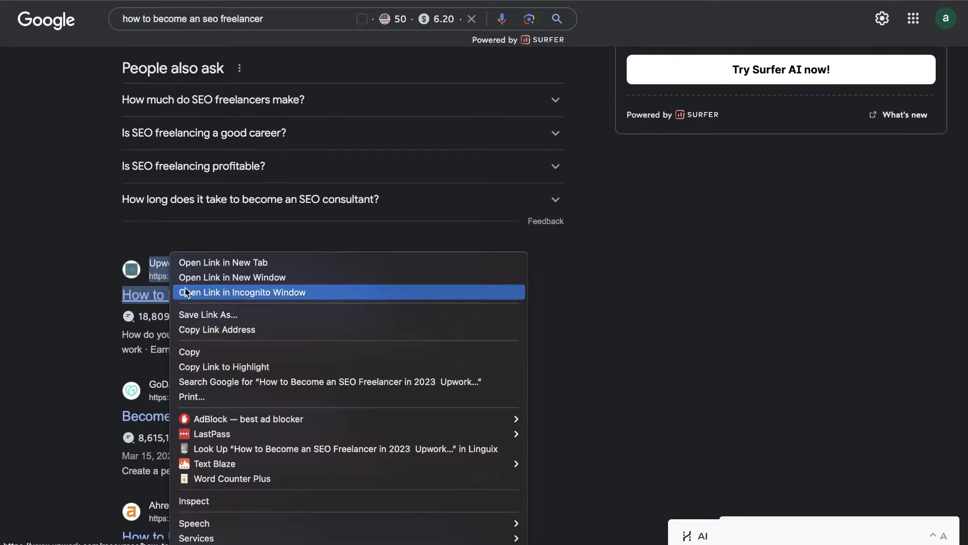
pyautogui.click(224, 262)
pyautogui.hotkey('ctrl', 'Tab')
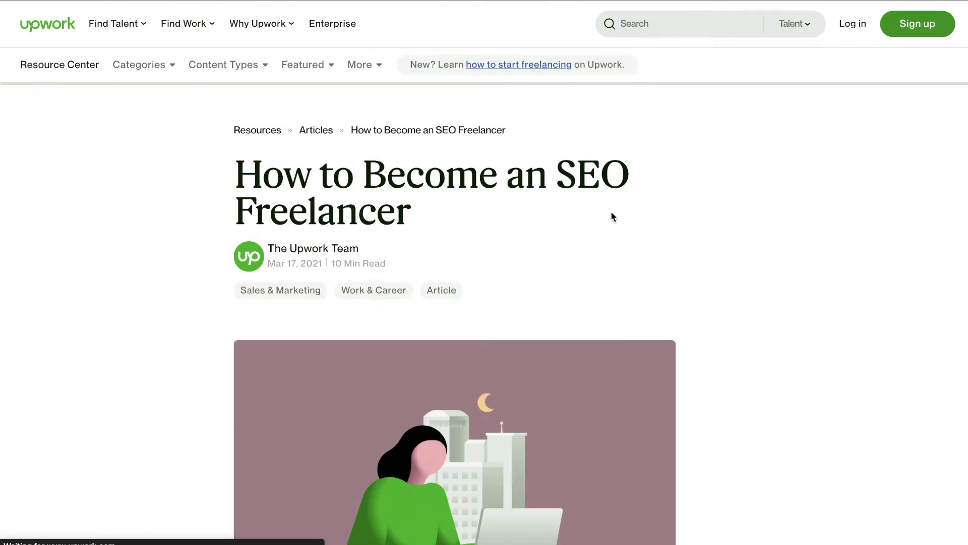
pyautogui.scroll(-3, 612, 217)
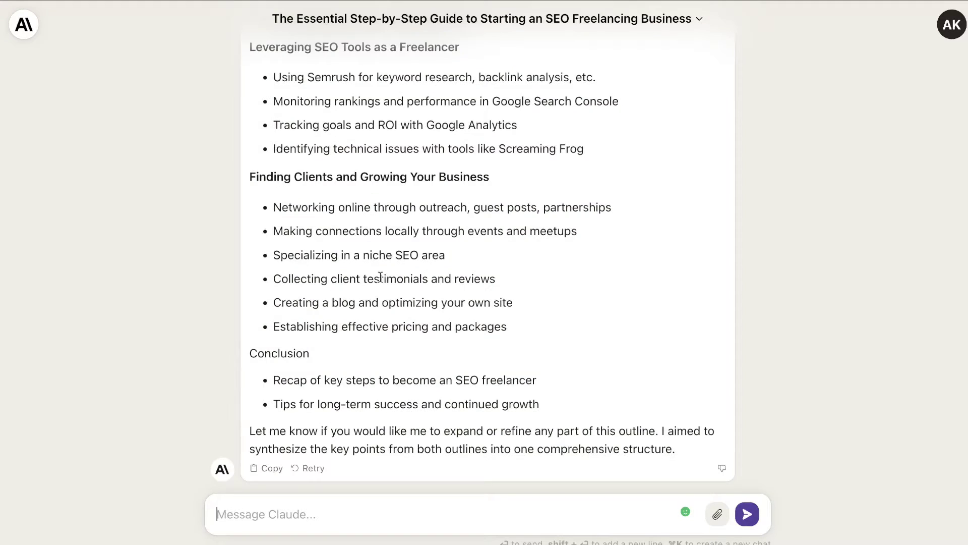
pyautogui.scroll(-5, 381, 281)
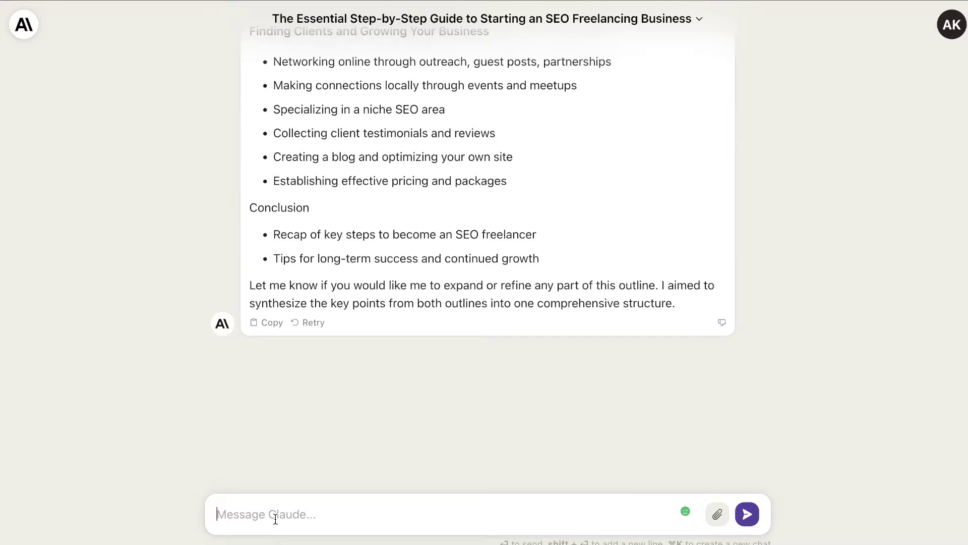
# Paste the Upwork article outline into the Claude message with blank lines after it, then bring up a Google result's link options.
pyautogui.press('super+v')
pyautogui.hotkey('shift', 'Return')
pyautogui.hotkey('shift', 'Return')
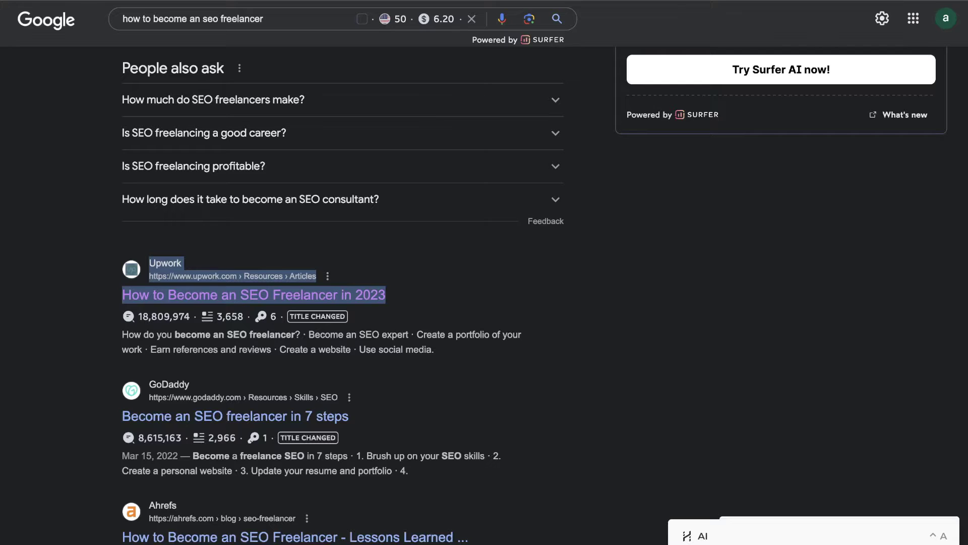
pyautogui.scroll(-1, 403, 262)
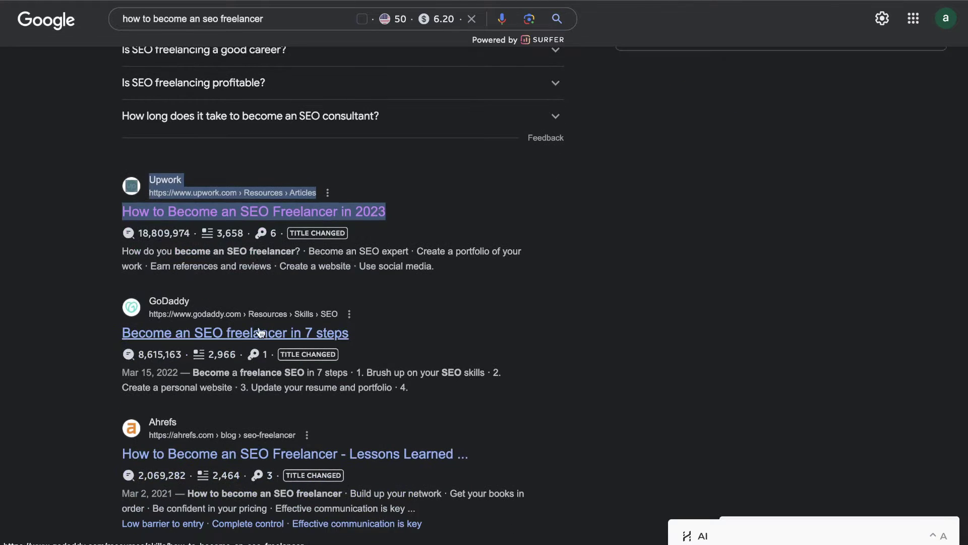
pyautogui.rightClick(261, 333)
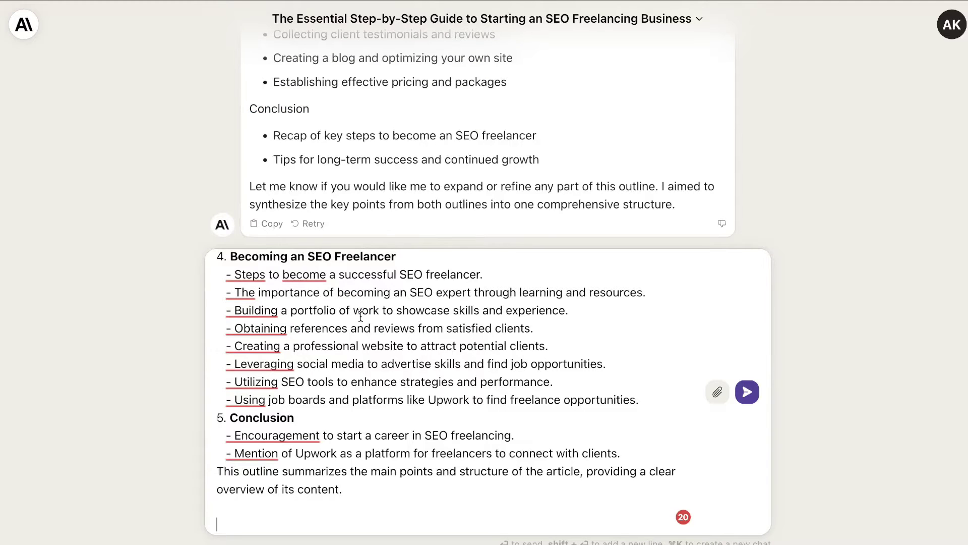
# Paste the Ahrefs summary below the Upwork outline and reword the first line to request one comprehensive outline.
pyautogui.press('super+v')
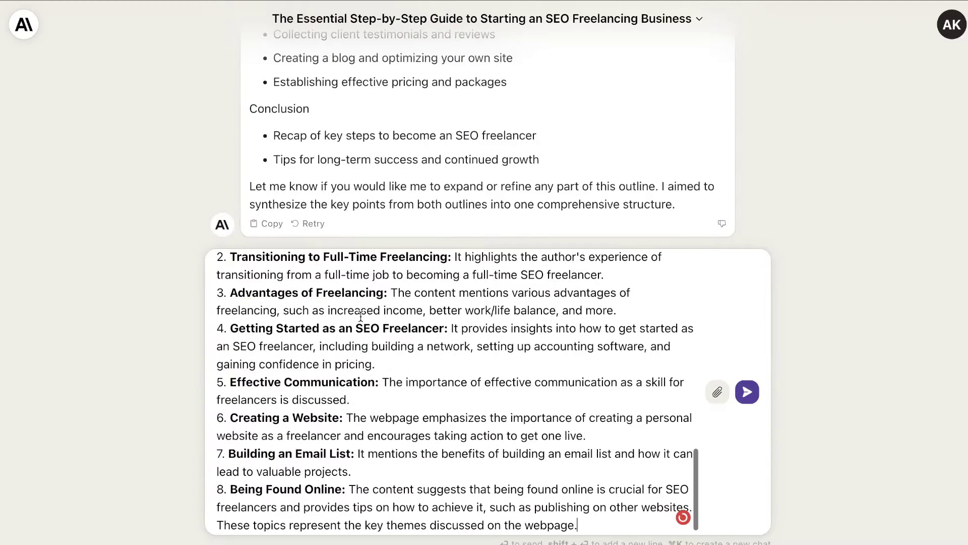
pyautogui.press('super+Up')
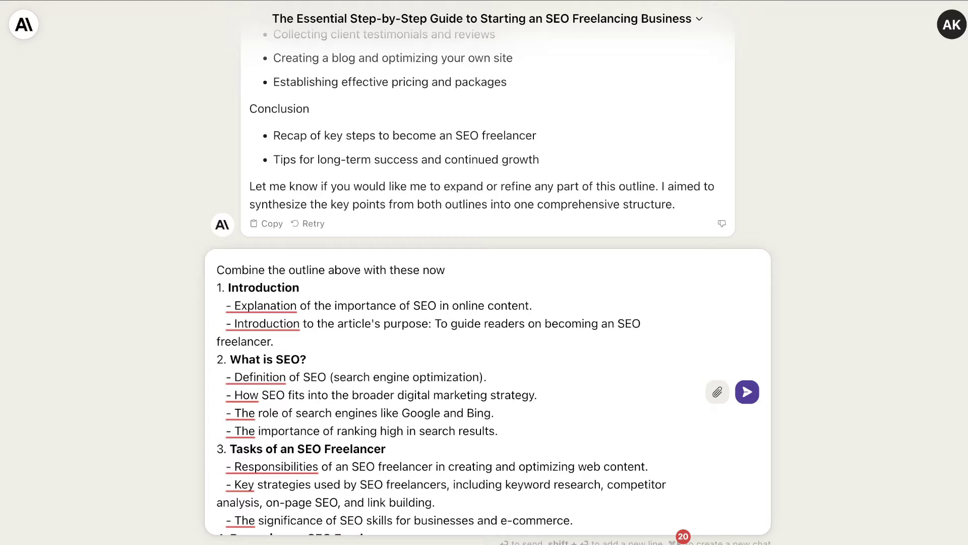
pyautogui.press('BackSpace')
pyautogui.press('BackSpace')
pyautogui.write('utlines for one comprehensive outli')
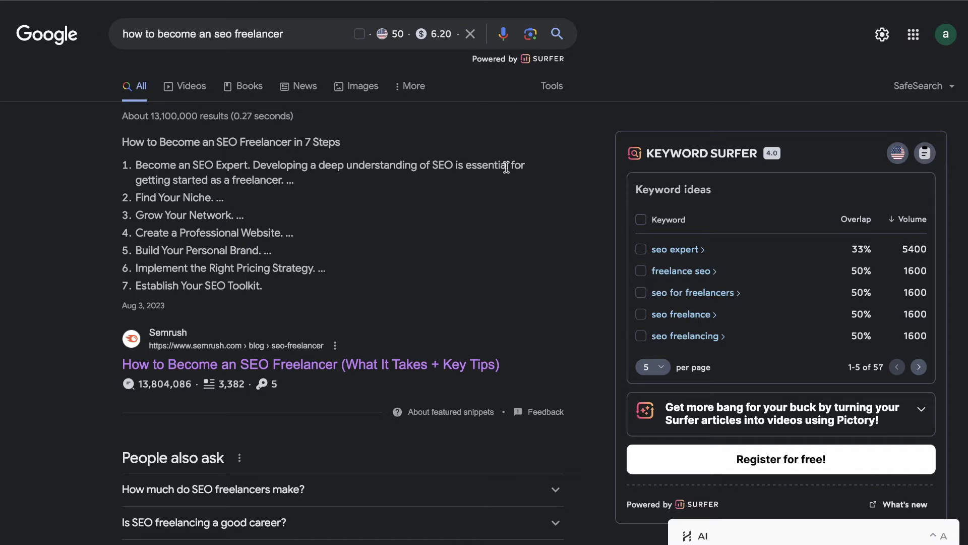
# Reopen the Semrush SEO freelancer result and bring up the AI assistant panel beside it.
pyautogui.scroll(-1, 505, 167)
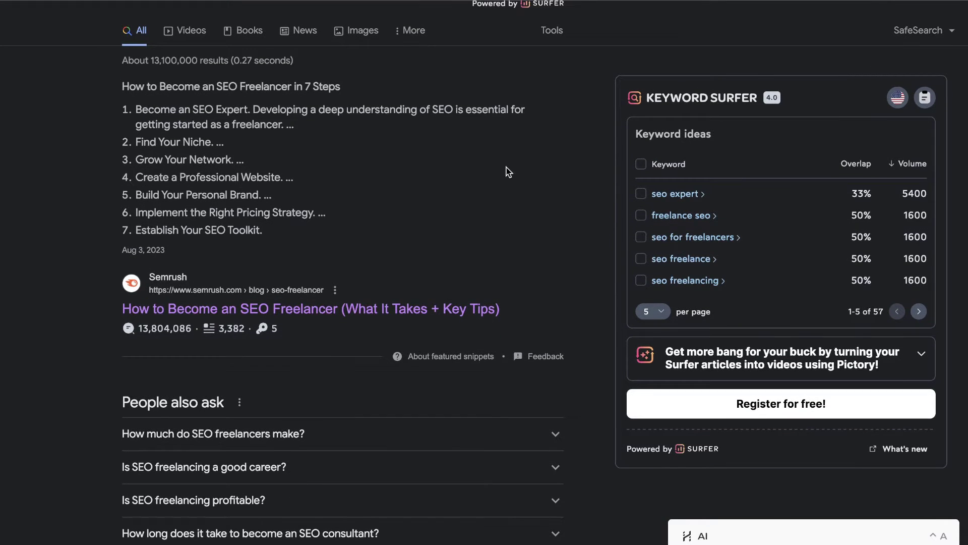
pyautogui.scroll(-2, 507, 168)
pyautogui.rightClick(398, 202)
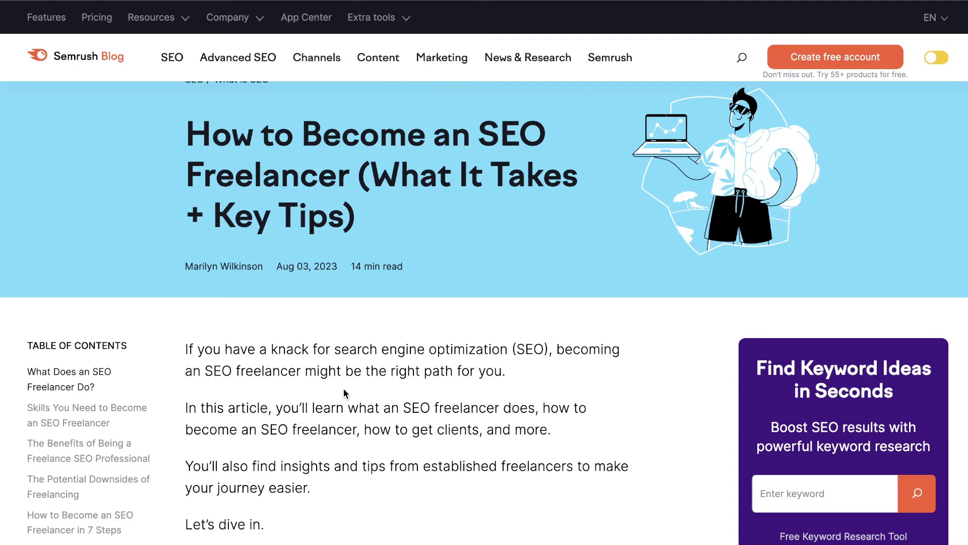
pyautogui.hotkey('alt', 'a')
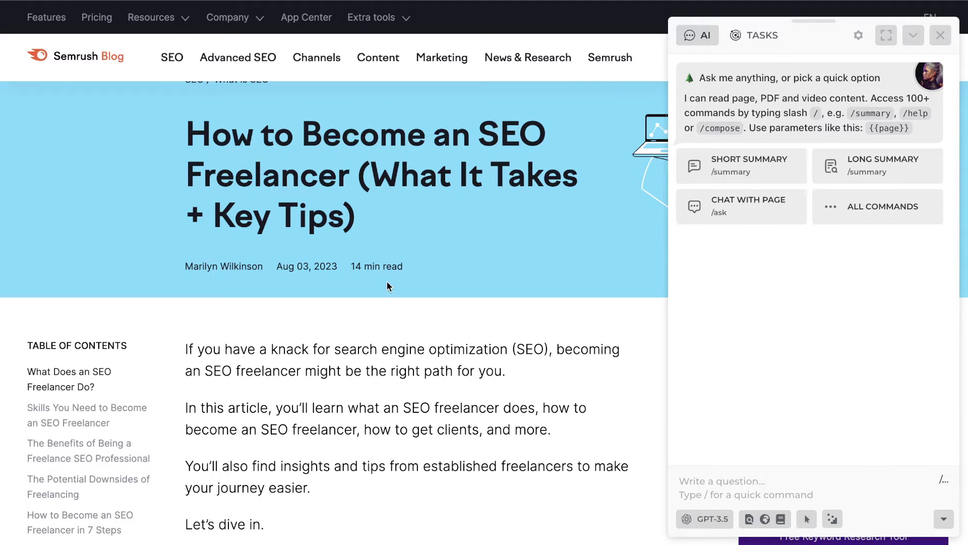
# Ask the AI assistant to extract the main, target and LSI keywords plus target-keyword variations.
pyautogui.scroll(-6, 386, 286)
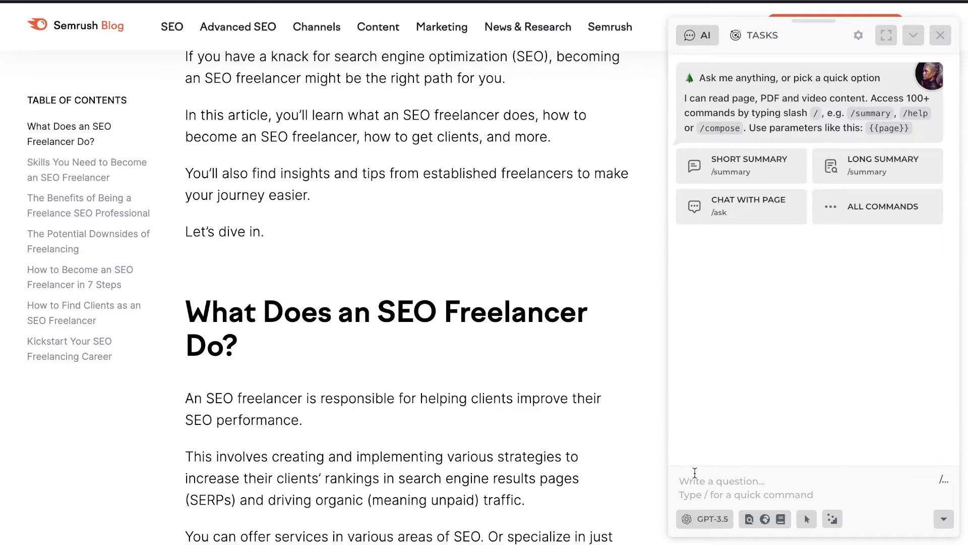
pyautogui.write('extract the main keywords, target keywords, lsi keywords and var')
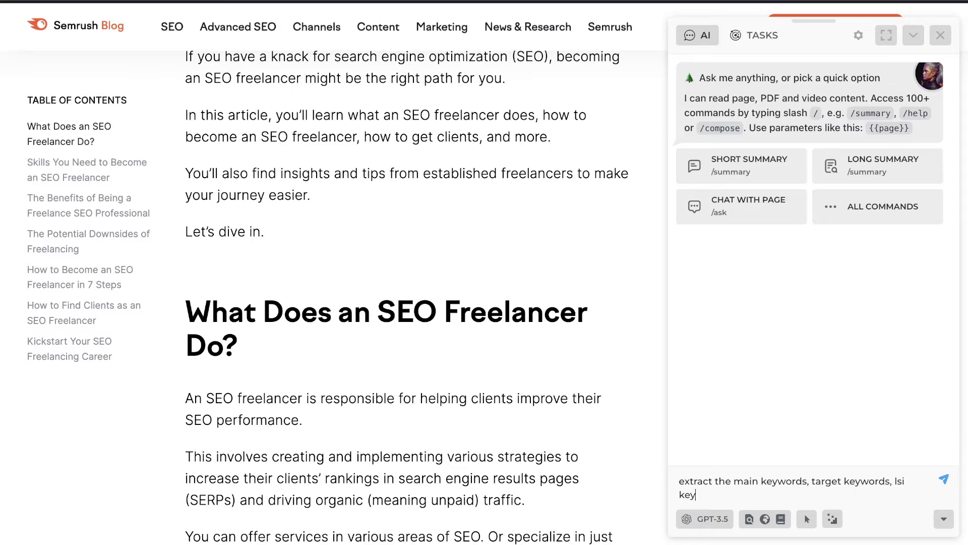
pyautogui.write('iations of the target keywords from this article')
pyautogui.press('Return')
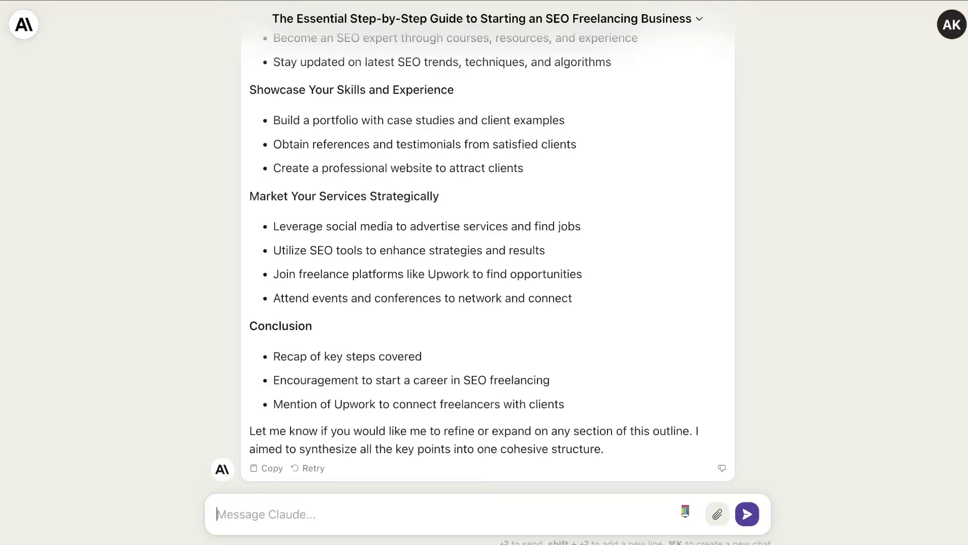
# Paste the extracted keyword list into the Claude message below the combined outline.
pyautogui.scroll(15, 396, 210)
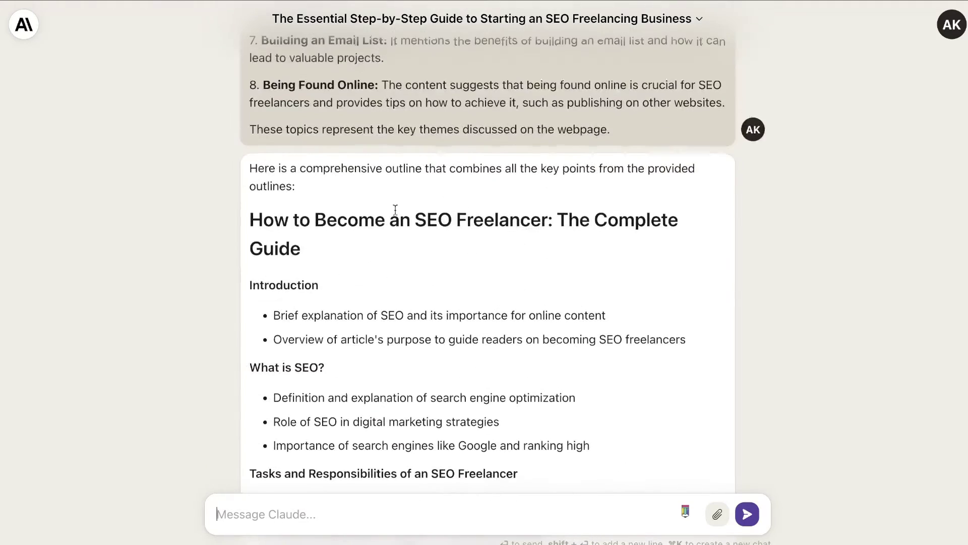
pyautogui.scroll(-15, 395, 210)
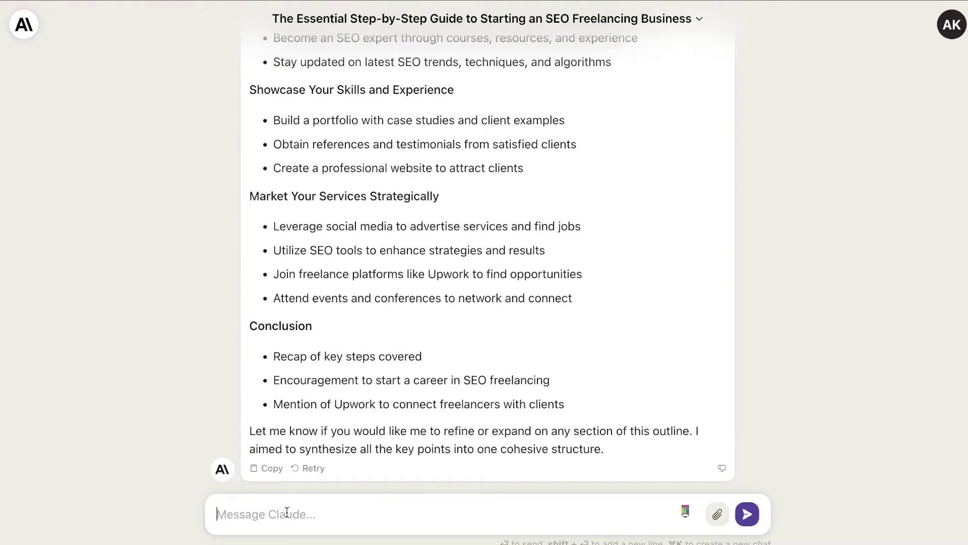
pyautogui.press('super+v')
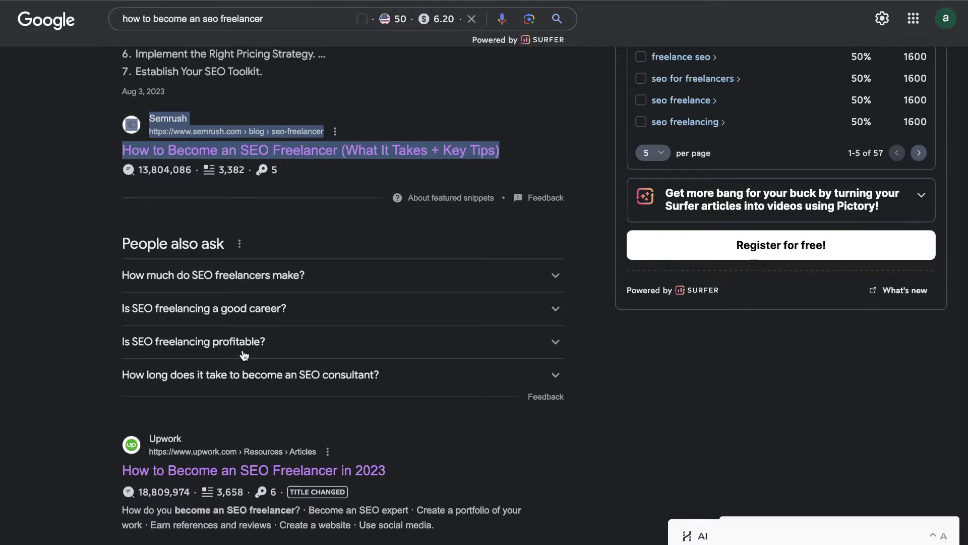
# Open the Upwork SEO freelancer article from Google in a new tab and switch to it.
pyautogui.scroll(-2, 244, 356)
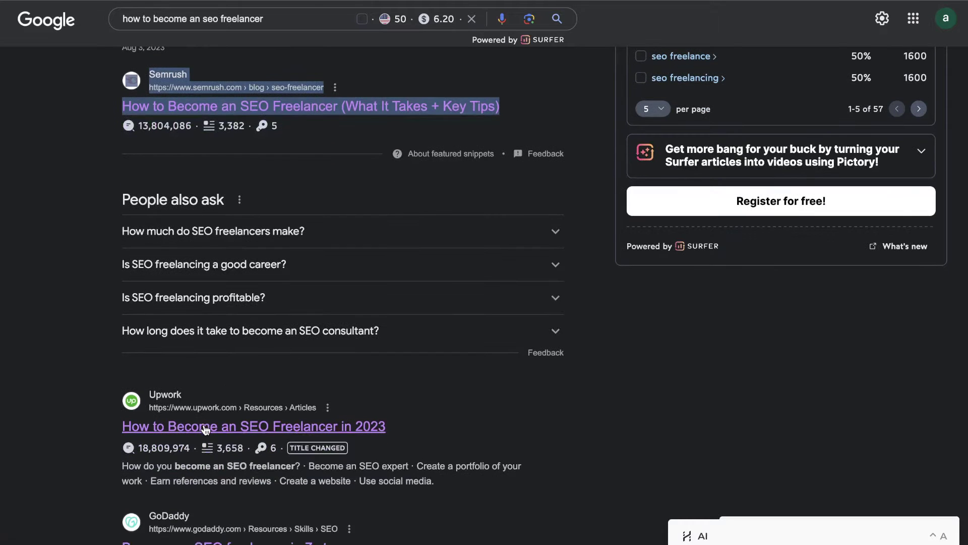
pyautogui.rightClick(204, 426)
pyautogui.click(270, 261)
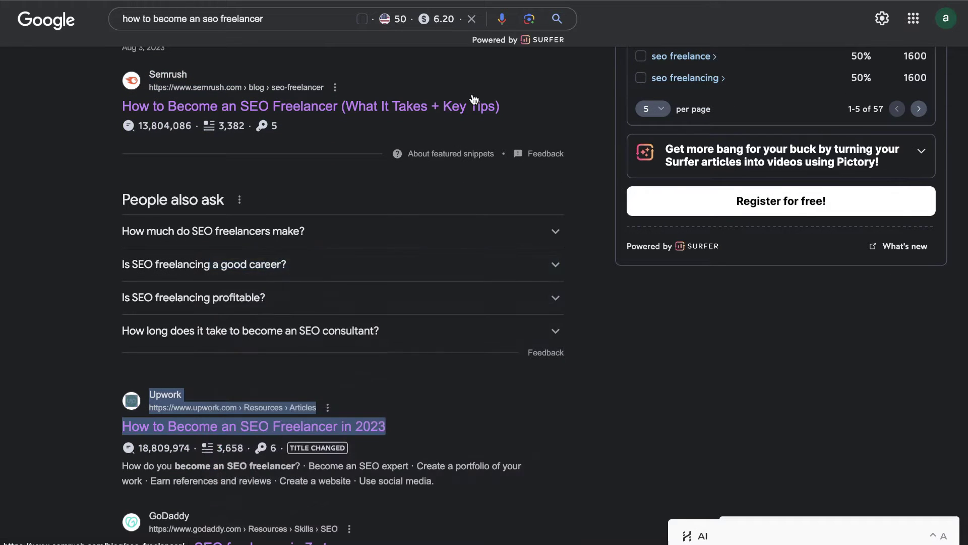
pyautogui.hotkey('ctrl', 'Tab')
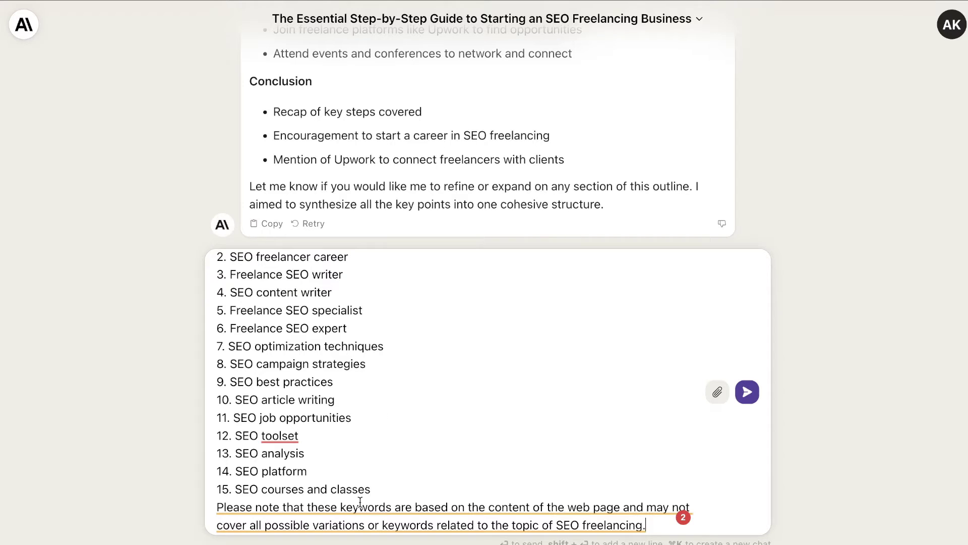
# Paste the second keyword list below item 15 and delete both Please note paragraphs.
pyautogui.tripleClick(360, 505)
pyautogui.tripleClick(645, 275)
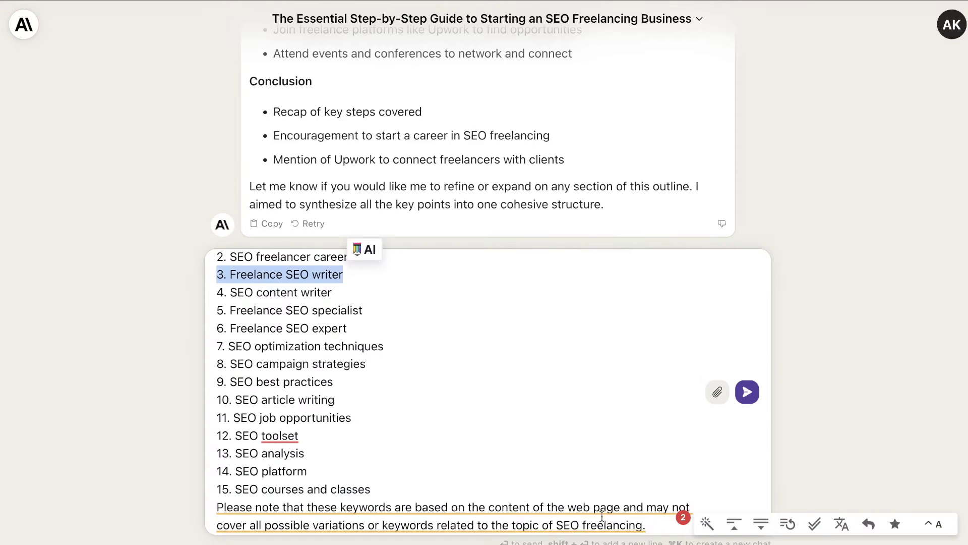
pyautogui.moveTo(650, 524); pyautogui.dragTo(203, 511)
pyautogui.press('BackSpace')
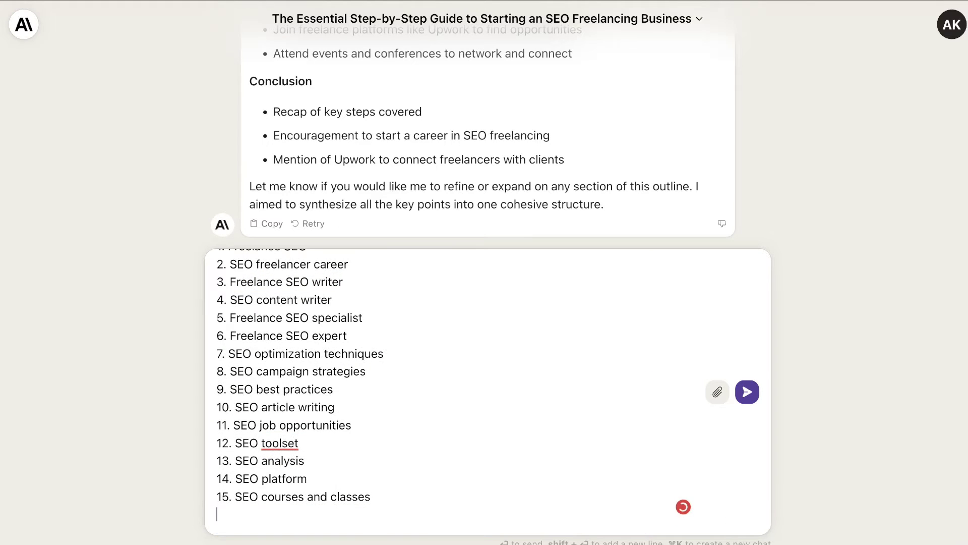
pyautogui.hotkey('shift', 'Return')
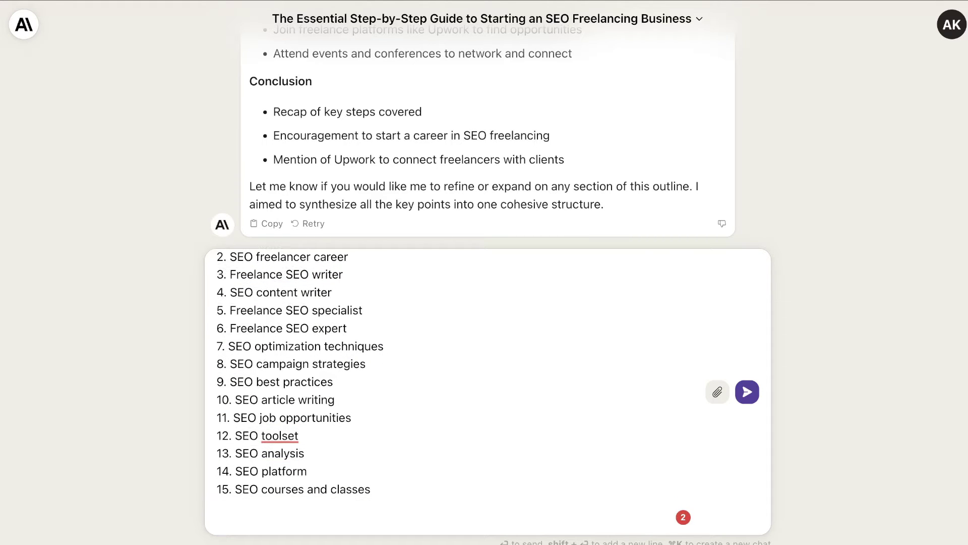
pyautogui.press('super+v')
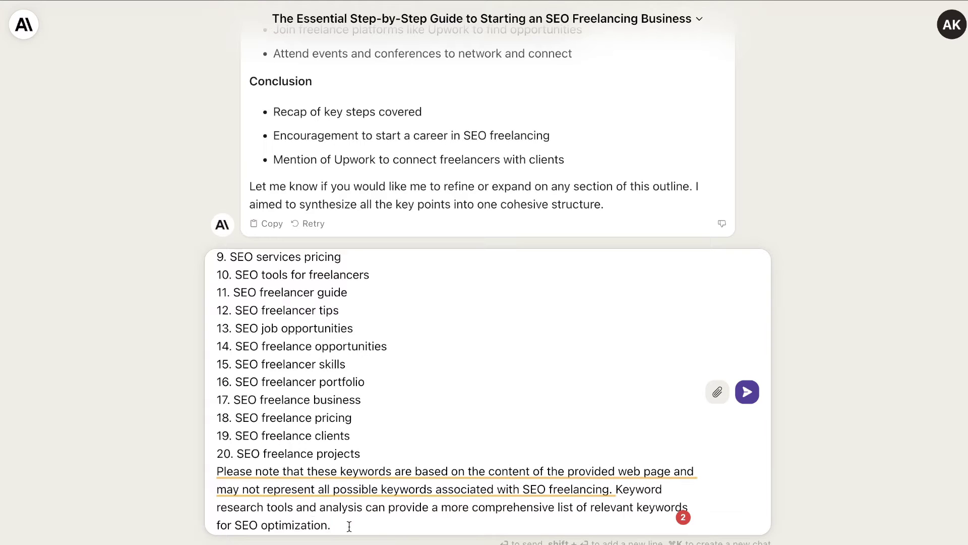
pyautogui.moveTo(349, 526); pyautogui.dragTo(222, 478)
pyautogui.press('BackSpace')
pyautogui.press('BackSpace')
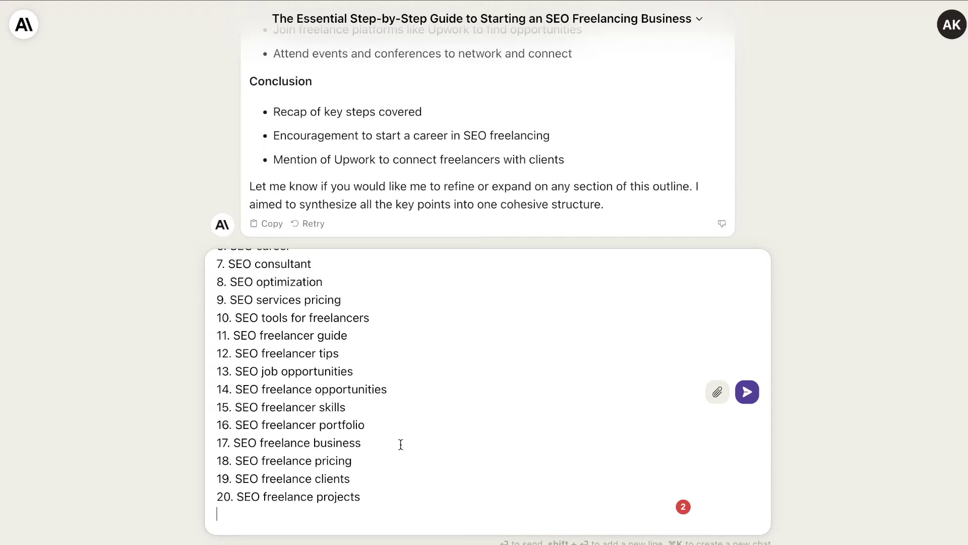
# Replace the Main Keywords: label with the first-person markdown blog-writing prompt and send it.
pyautogui.scroll(20, 401, 444)
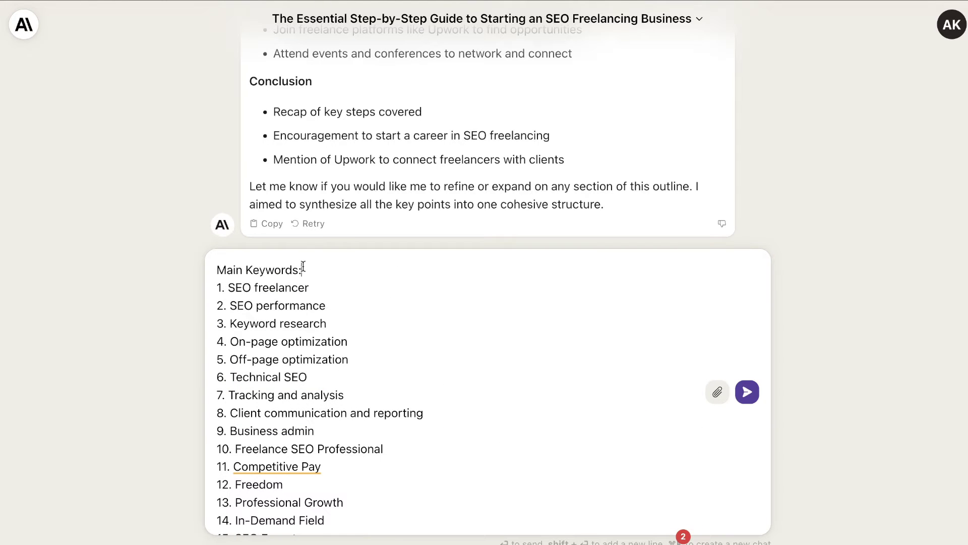
pyautogui.moveTo(303, 268); pyautogui.dragTo(188, 271)
pyautogui.write('Now using the outline generated, write an indept, comprehensive and informative blog post. Remember to include long paragraghs with in-dept knowledge on each outline. Always include lists, facts, and tables when applicable. Always write in markdown format. Also write in simple, easy to read human like first person style. Also include lists, tables, case studies, quotes, bolded words. Create a title as well. Keep in mind the target keyword, so include this keyword and variations of the keyword listed below in the h1,h2,h3 tags and naturally throughout the article. Make sure to include these keywords below naturally throughout the article.')
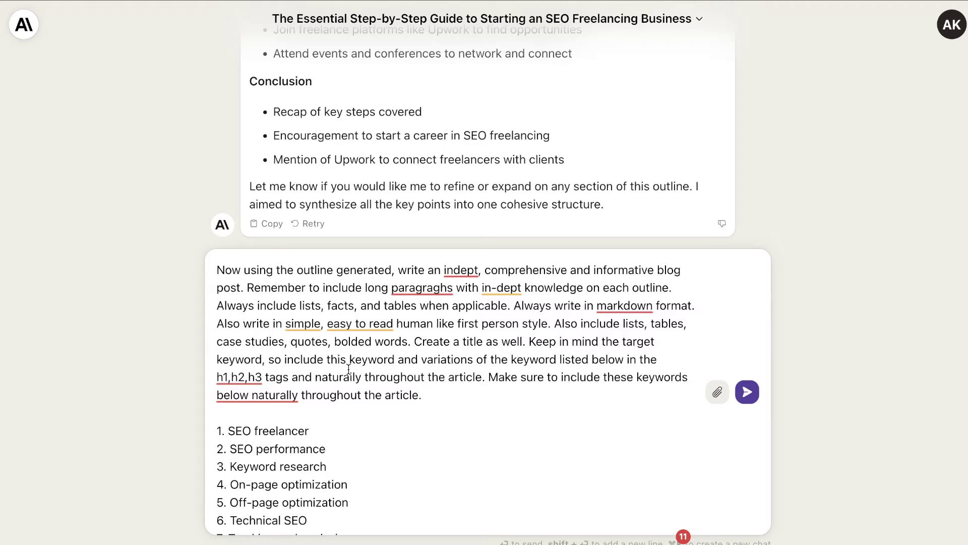
pyautogui.scroll(-20, 465, 419)
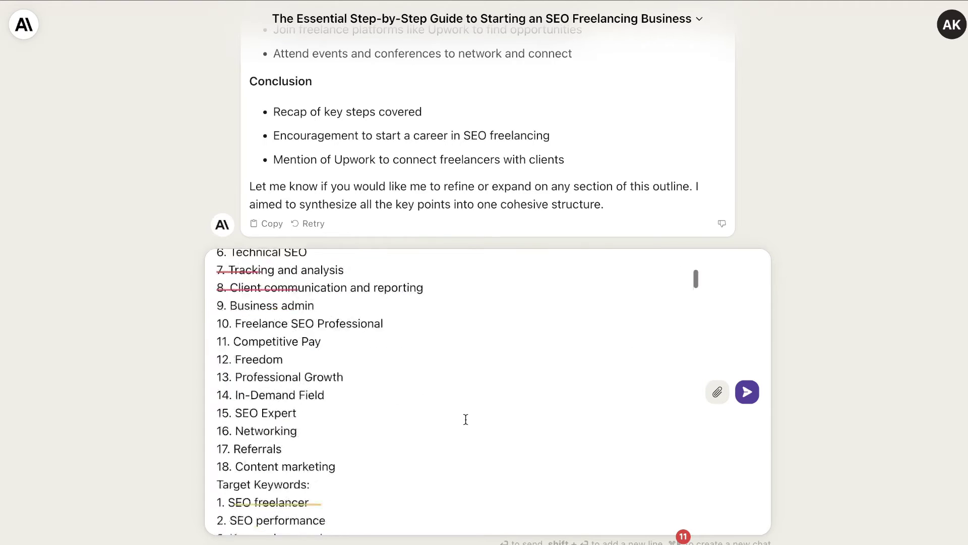
pyautogui.scroll(-15, 465, 419)
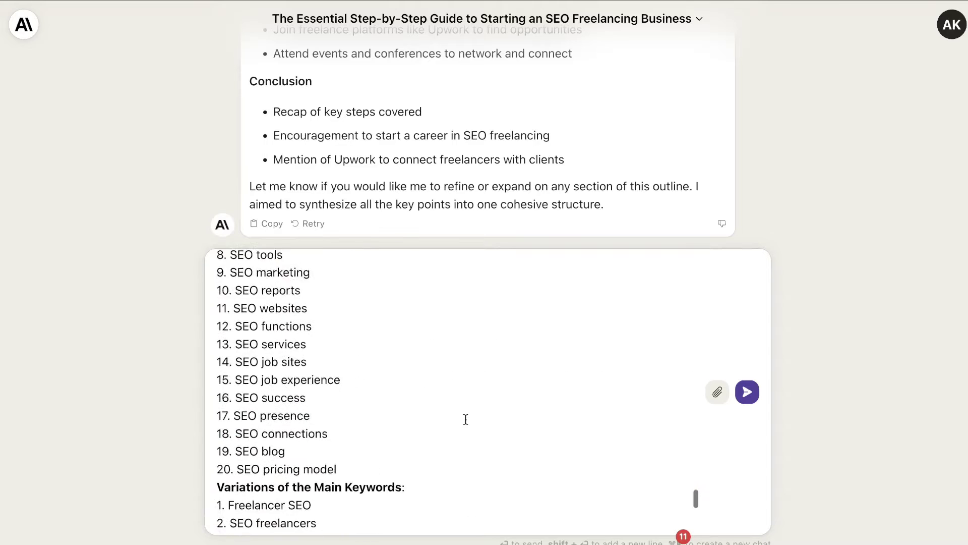
pyautogui.press('Return')
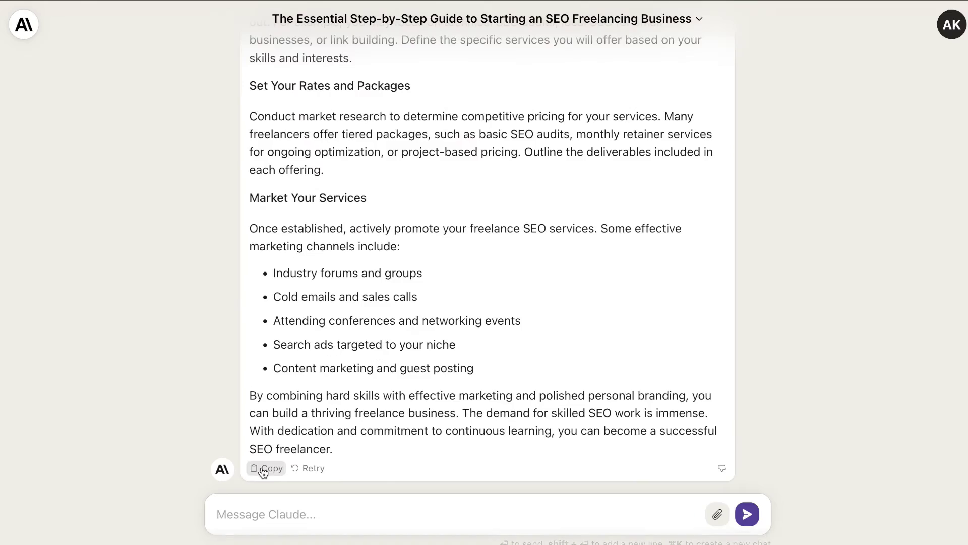
# Check the word count of Claude's generated blog post with Word Counter Plus.
pyautogui.moveTo(353, 456); pyautogui.dragTo(266, 205)
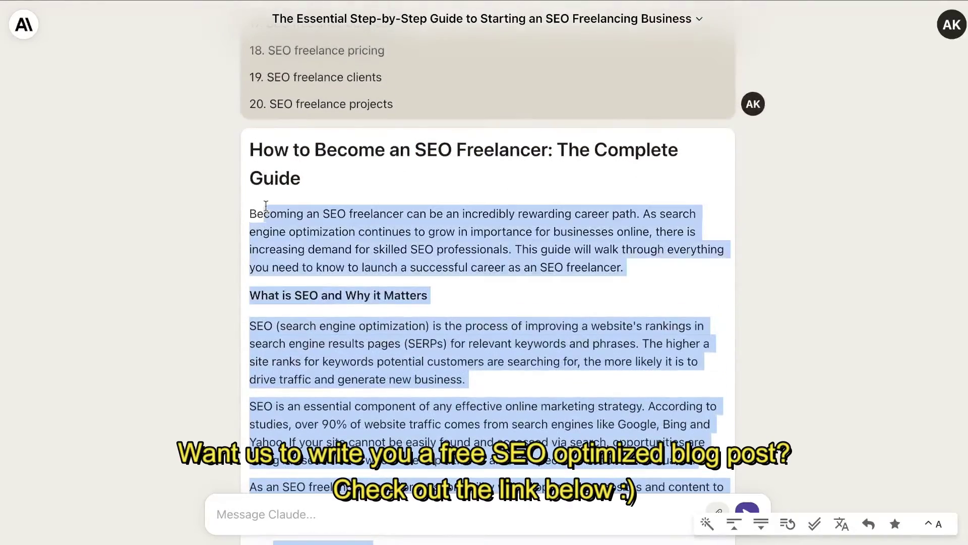
pyautogui.rightClick(274, 234)
pyautogui.click(335, 382)
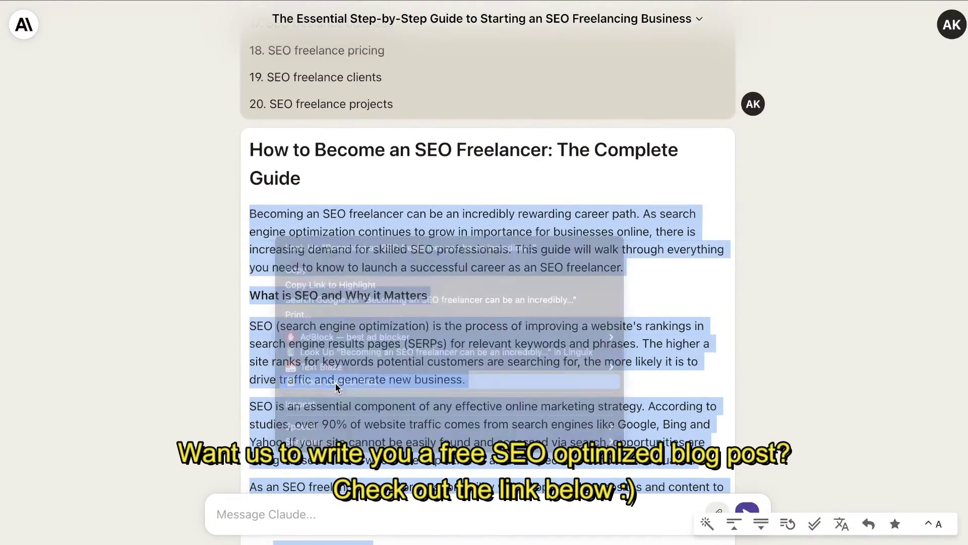
pyautogui.click(457, 200)
pyautogui.scroll(-15, 422, 325)
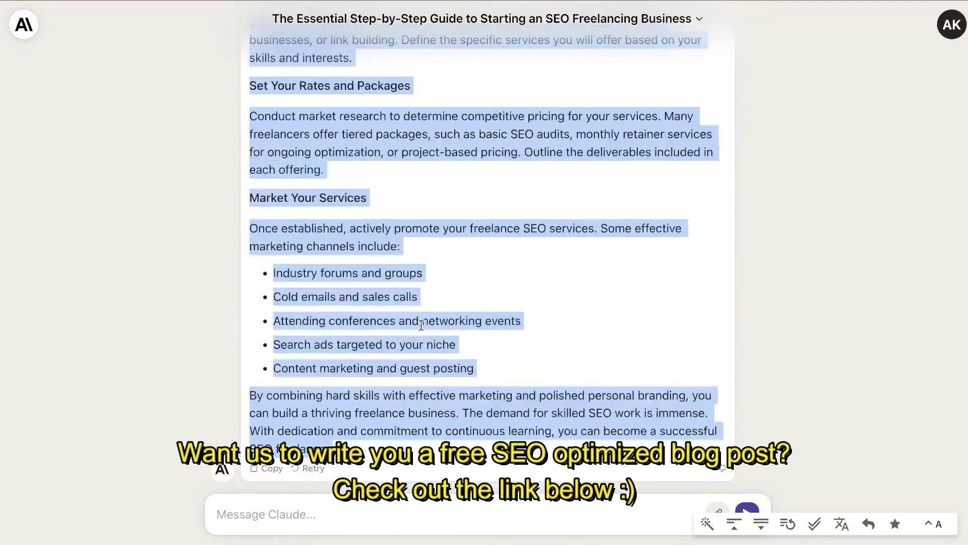
# Ask Claude to expand the article to over 2000 words.
pyautogui.click(347, 511)
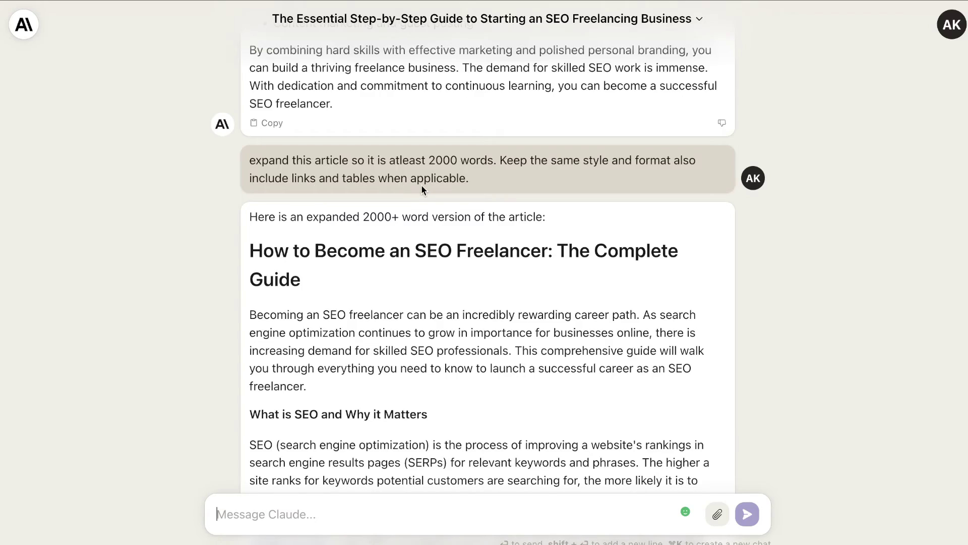
pyautogui.scroll(-5, 422, 185)
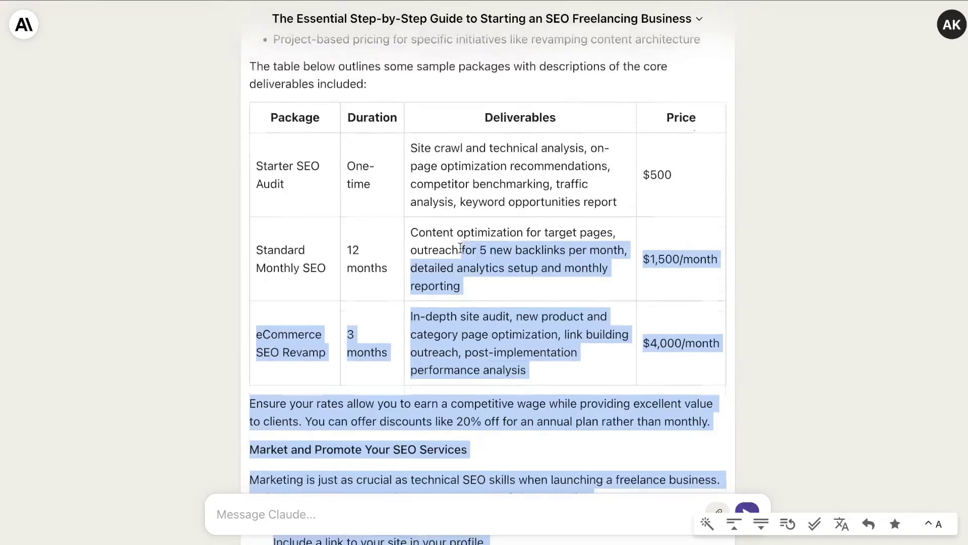
pyautogui.scroll(15, 459, 244)
# Select the expanded article and confirm it counts 2,291 words.
pyautogui.moveTo(460, 247); pyautogui.dragTo(252, 165)
pyautogui.scroll(20, 459, 245)
pyautogui.scroll(10, 460, 244)
pyautogui.scroll(10, 411, 102)
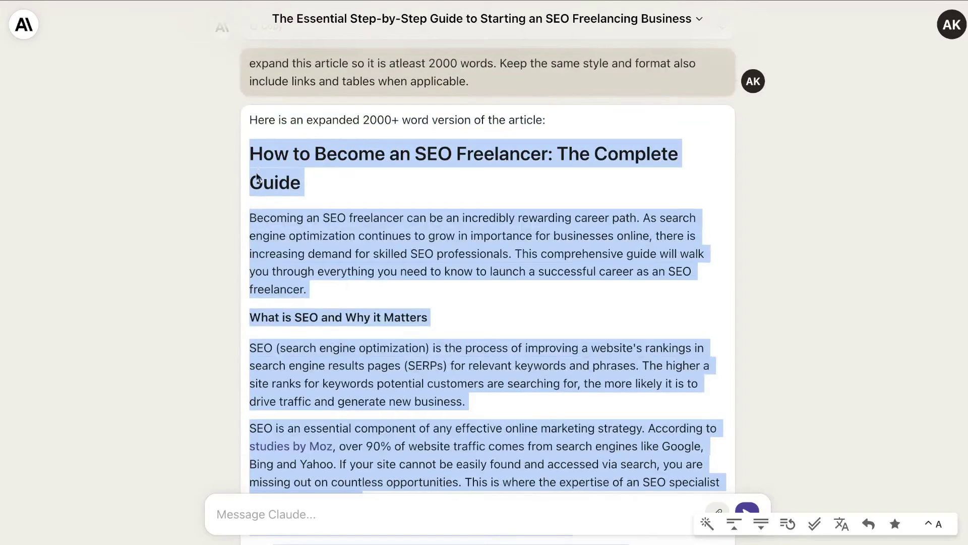
pyautogui.rightClick(271, 232)
pyautogui.click(334, 373)
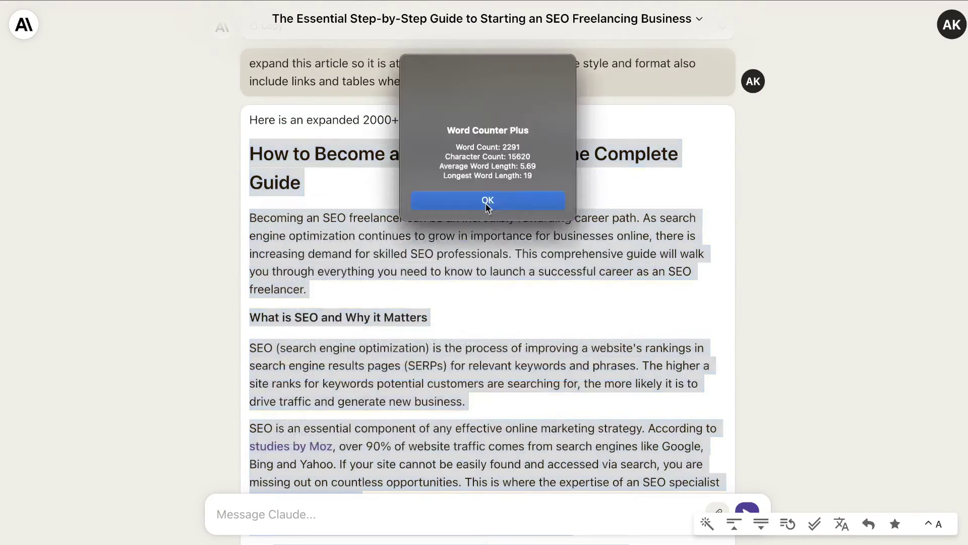
pyautogui.click(521, 202)
pyautogui.scroll(-20, 520, 199)
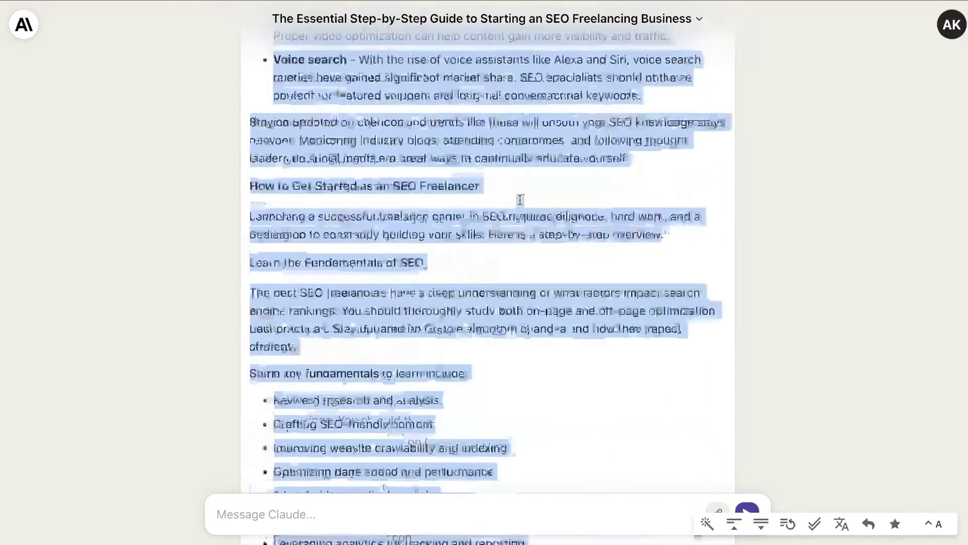
pyautogui.scroll(-15, 520, 200)
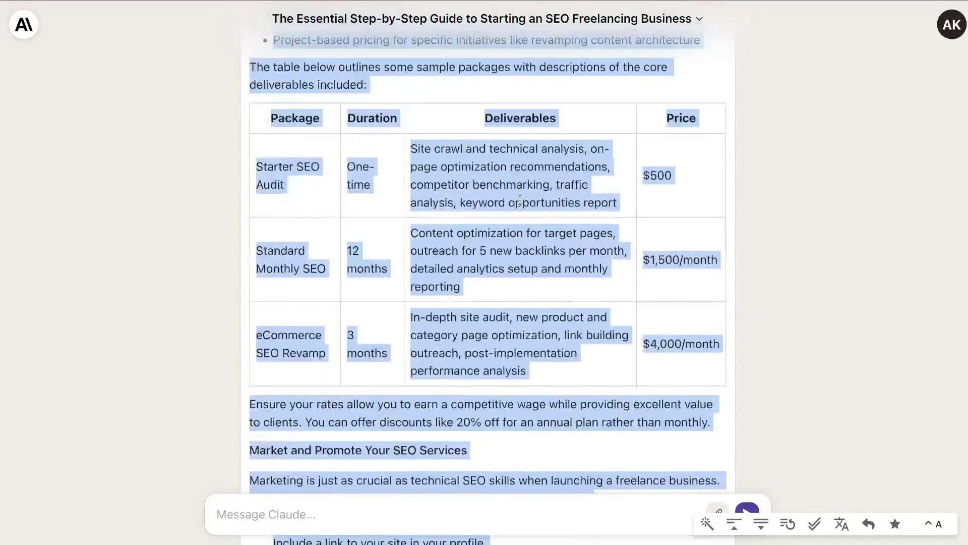
pyautogui.click(741, 229)
pyautogui.scroll(-20, 740, 228)
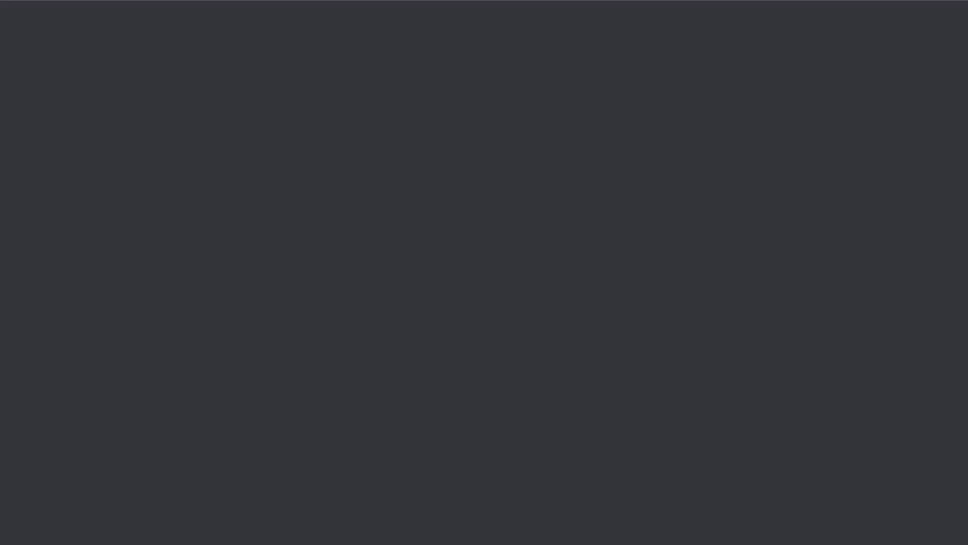
# Paste the converted 2,290-word article into NeuronWriter's editor and open the title and meta description editor.
pyautogui.write('m')
pyautogui.press('Escape')
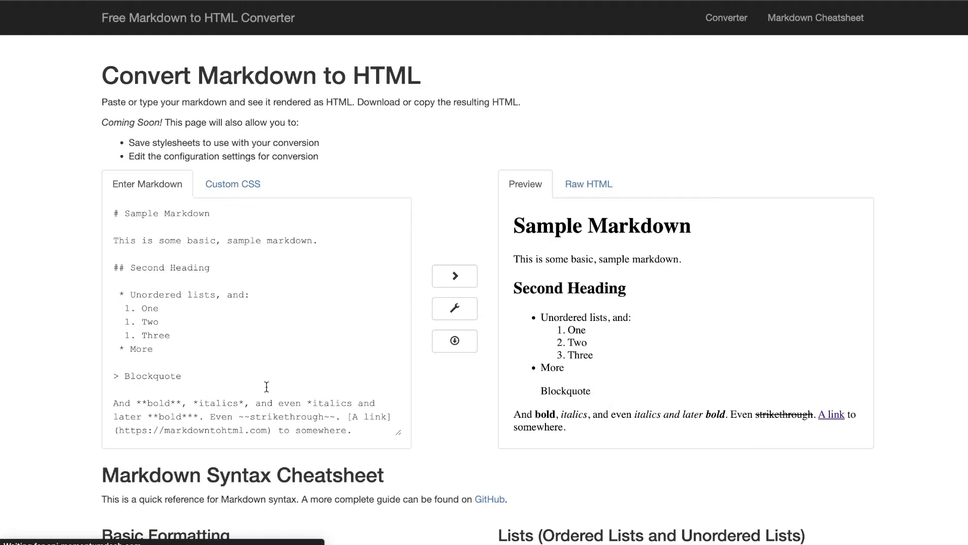
pyautogui.scroll(-10, 240, 407)
pyautogui.moveTo(240, 407); pyautogui.dragTo(194, 334)
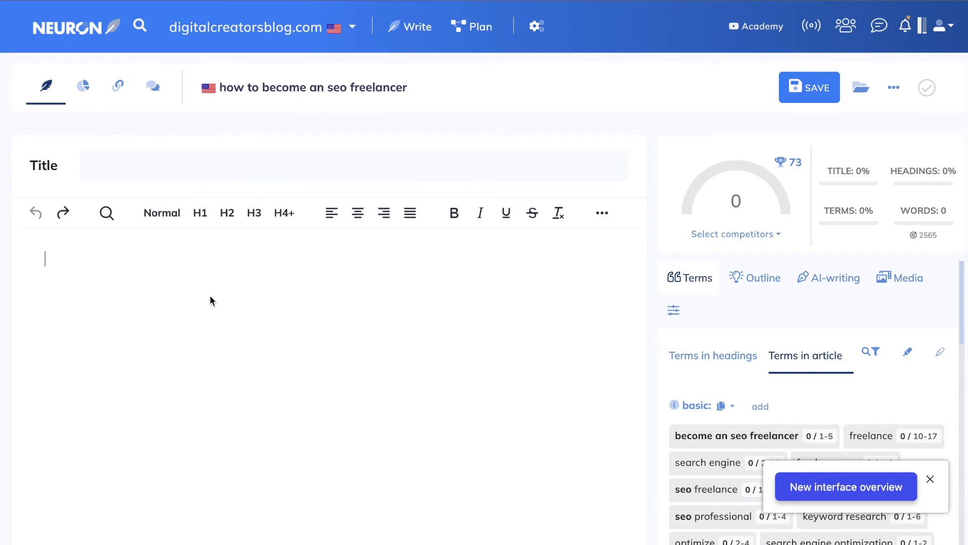
pyautogui.hotkey('ctrl', 'v')
pyautogui.scroll(20, 210, 297)
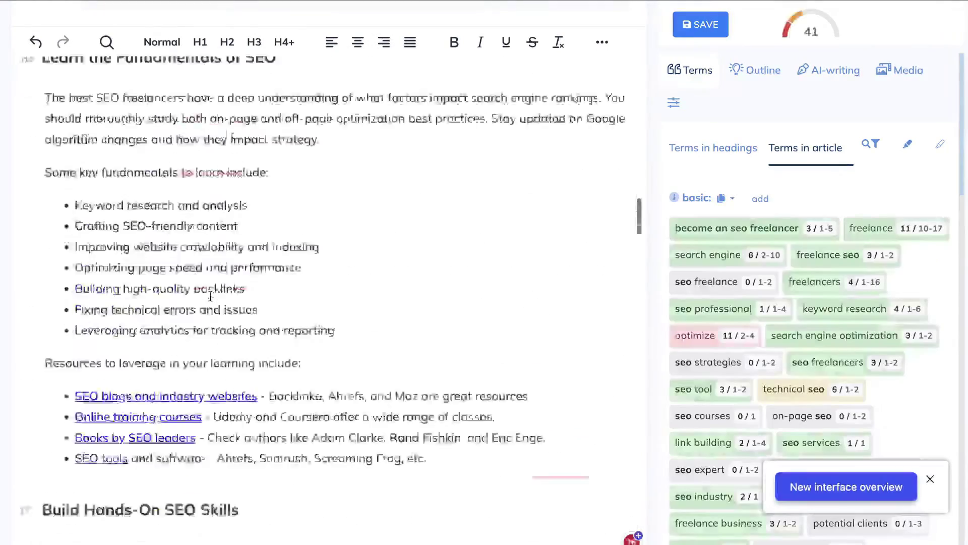
pyautogui.scroll(15, 211, 298)
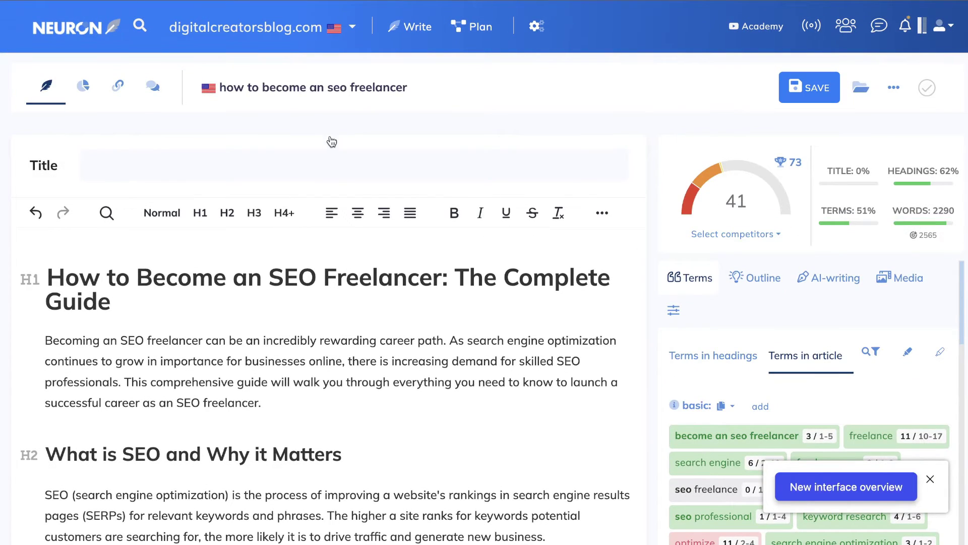
pyautogui.click(338, 157)
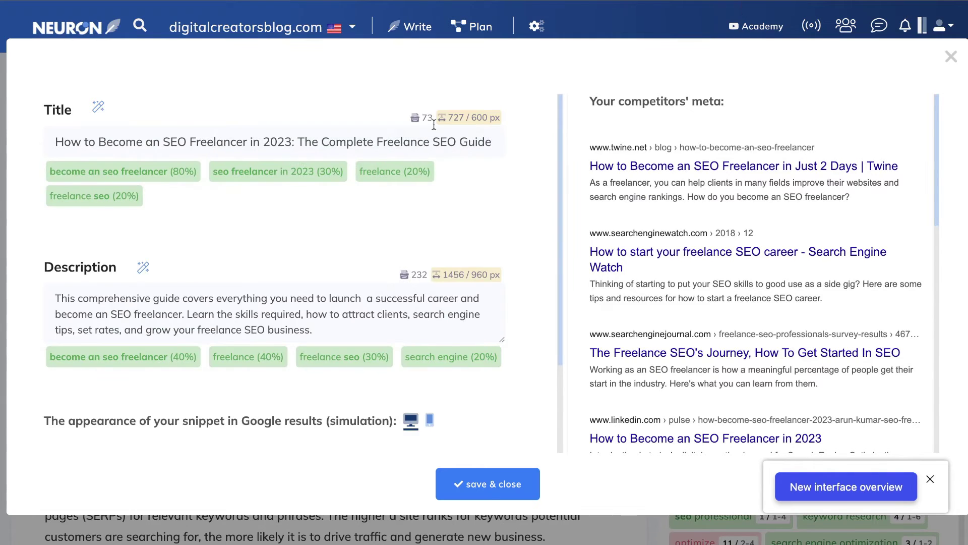
# Close the meta dialog and review NeuronWriter's suggested heading and article terms.
pyautogui.click(950, 56)
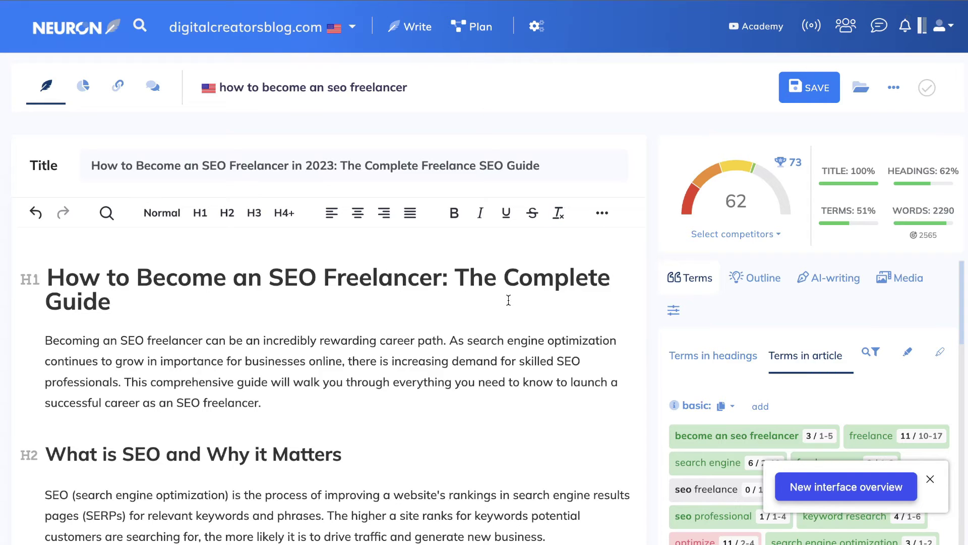
pyautogui.scroll(-3, 508, 299)
pyautogui.click(709, 363)
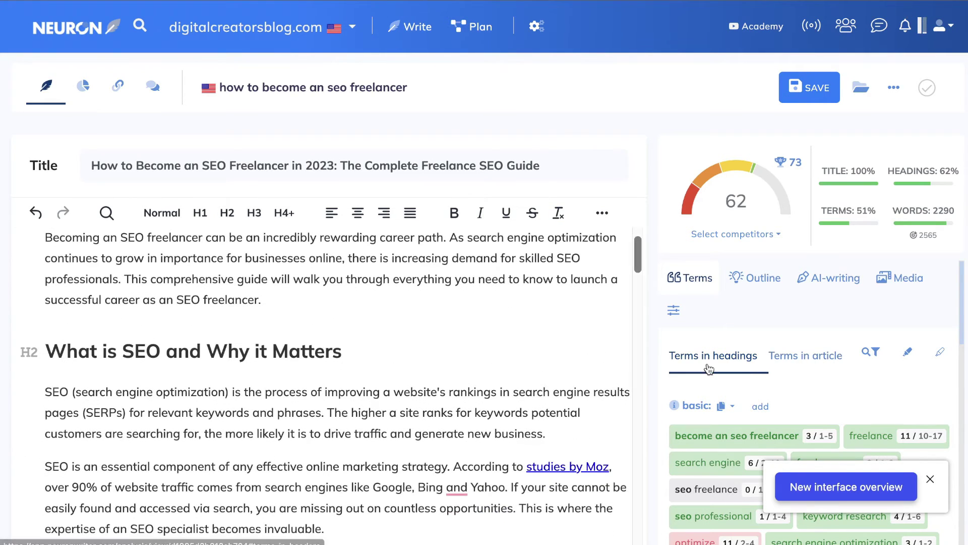
pyautogui.scroll(-2, 709, 368)
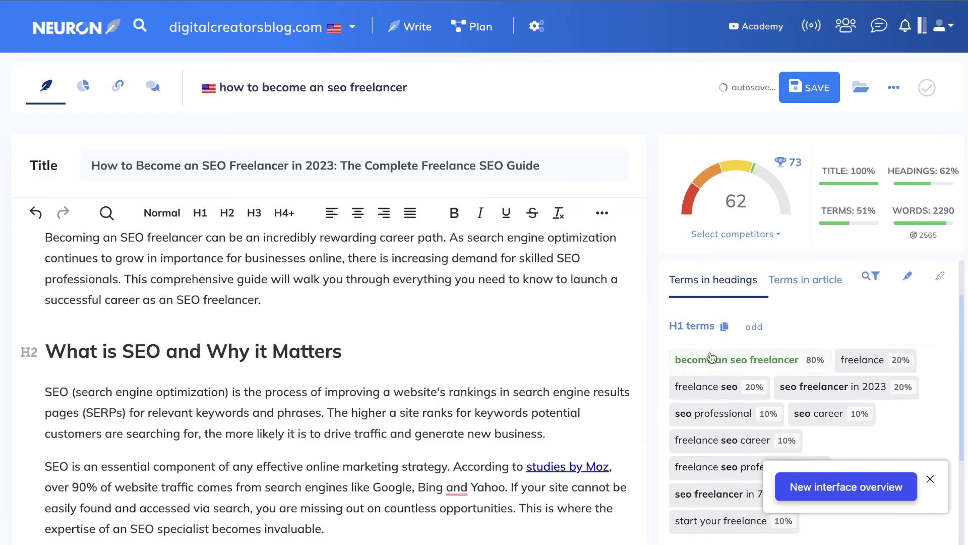
pyautogui.click(785, 281)
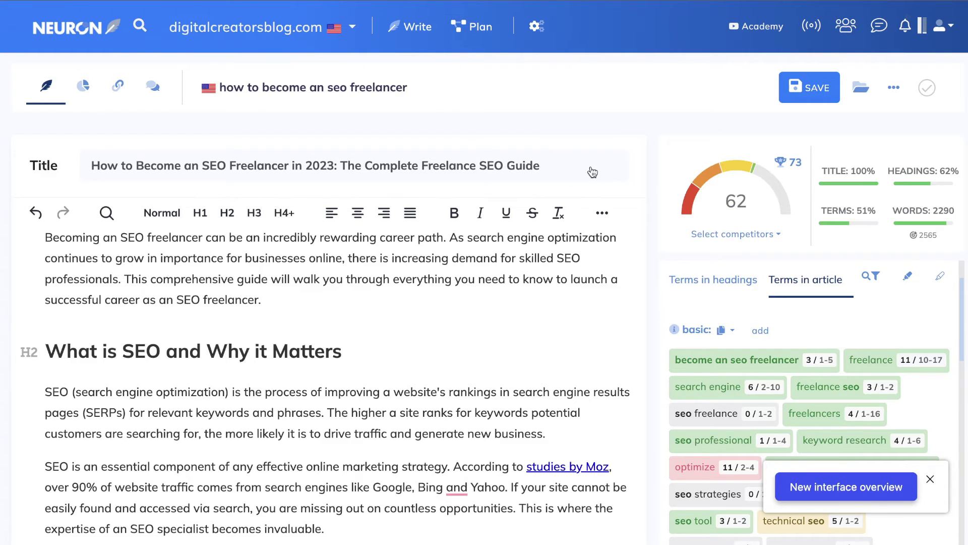
pyautogui.scroll(2, 554, 230)
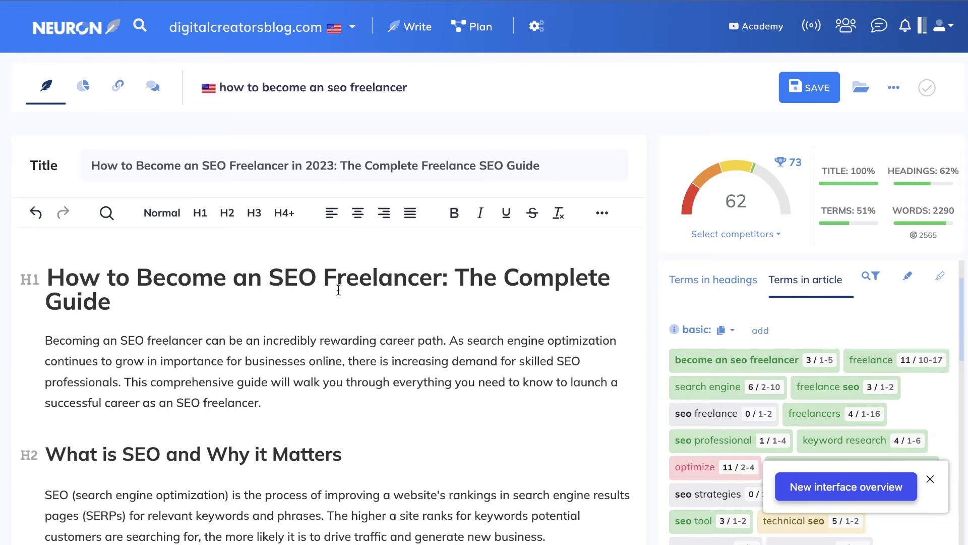
# Rewrite the H1 to end with 'For SEO Professionals' using H1 term suggestions, raising the score to 65.
pyautogui.tripleClick(361, 278)
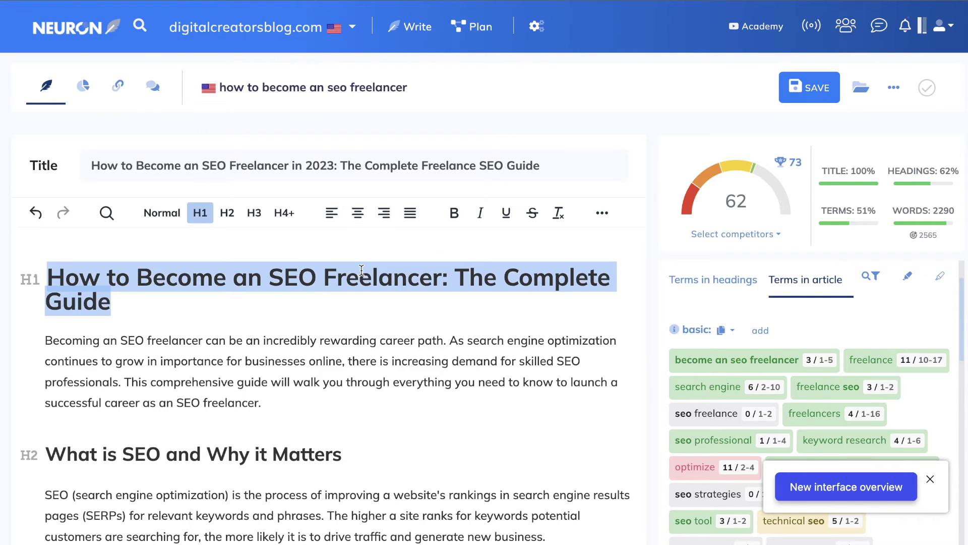
pyautogui.scroll(-1, 808, 341)
pyautogui.scroll(-2, 808, 341)
pyautogui.scroll(5, 802, 313)
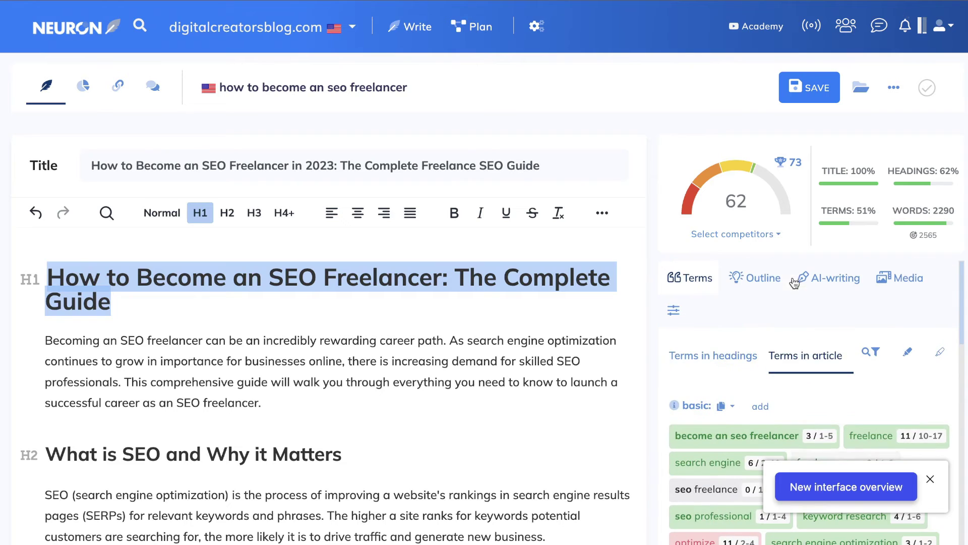
pyautogui.click(742, 359)
pyautogui.scroll(-1, 702, 325)
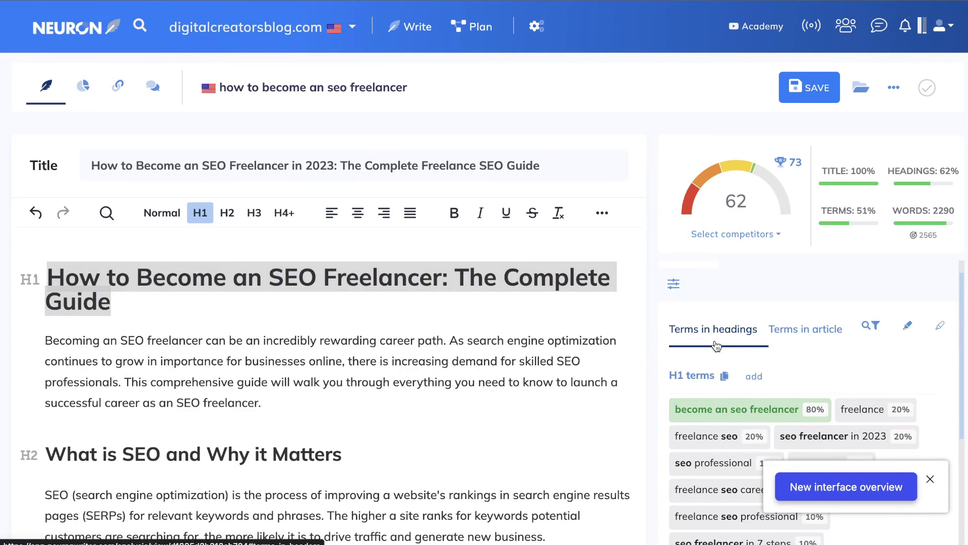
pyautogui.scroll(-1, 701, 371)
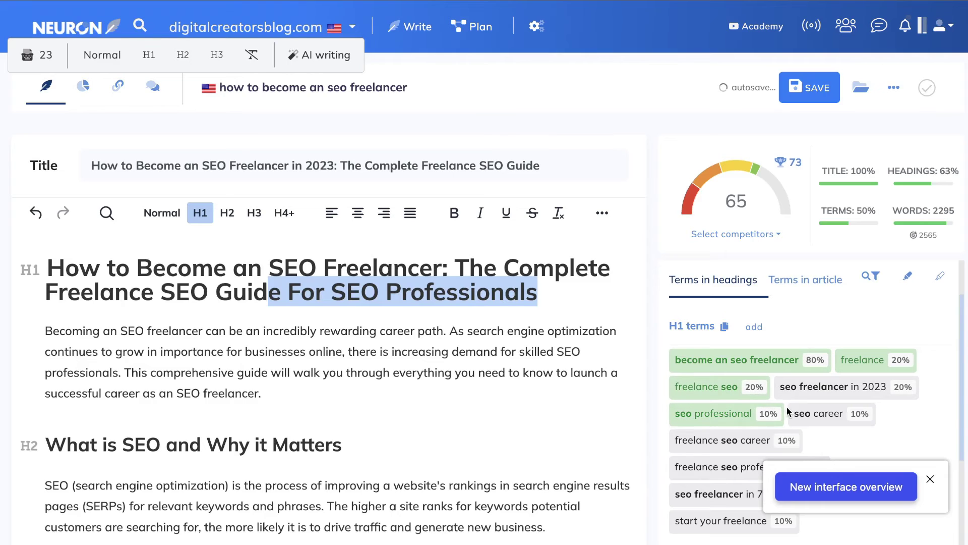
pyautogui.scroll(1, 521, 257)
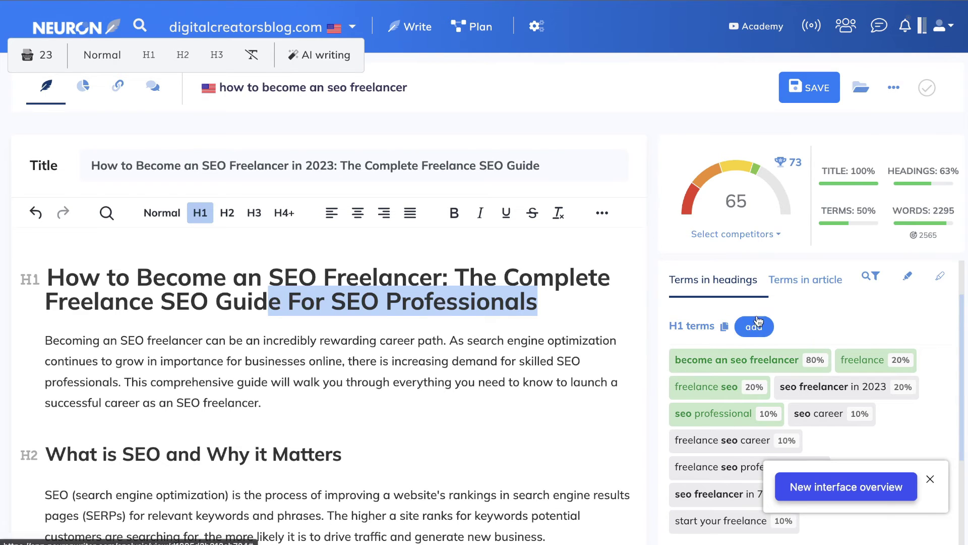
pyautogui.click(771, 280)
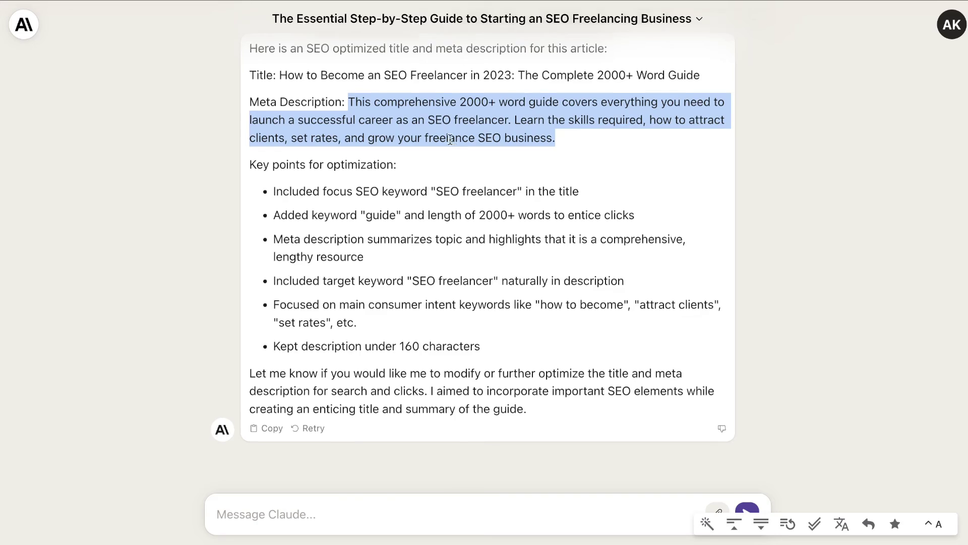
# Scroll through Claude's expanded article to review the client retention and key skills sections.
pyautogui.scroll(5, 450, 140)
pyautogui.scroll(10, 451, 140)
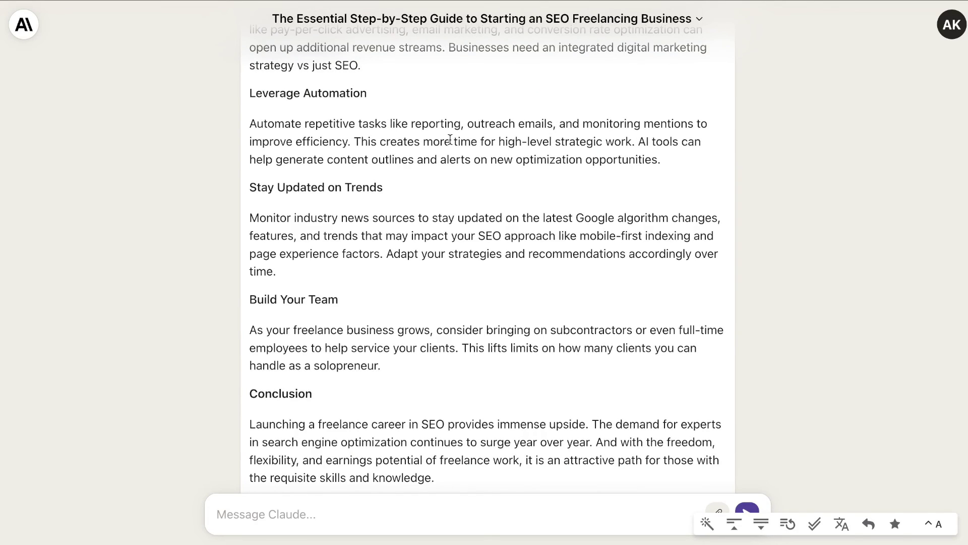
pyautogui.scroll(10, 450, 140)
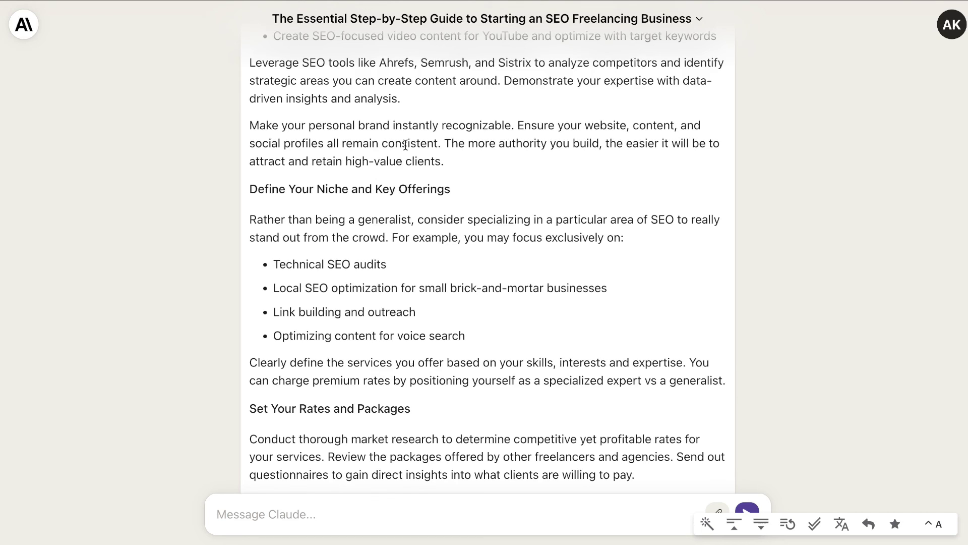
pyautogui.scroll(-13, 405, 146)
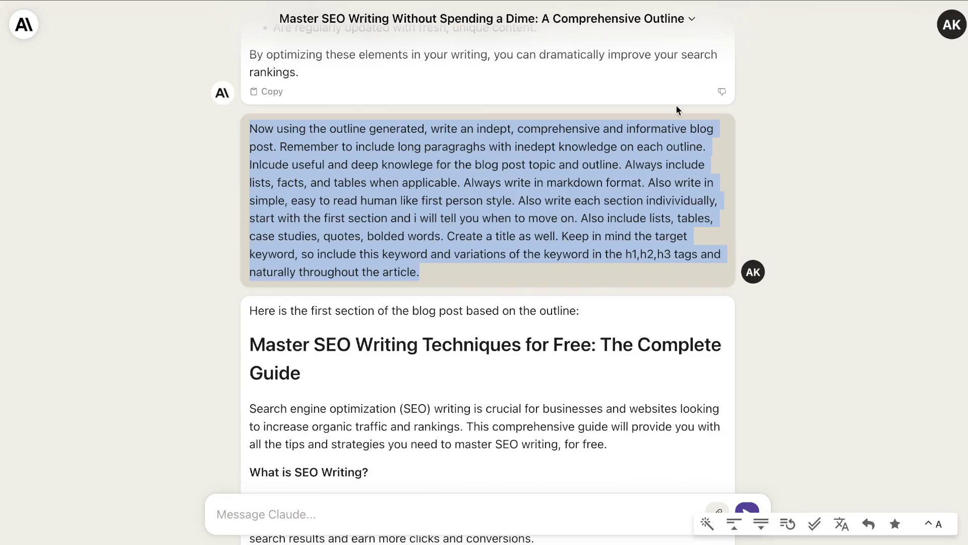
pyautogui.scroll(-8, 751, 190)
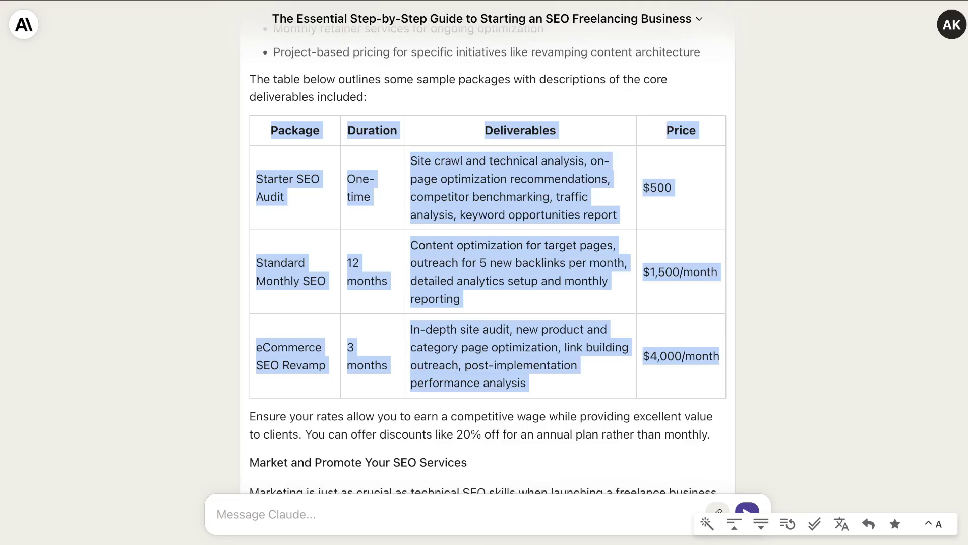
pyautogui.scroll(-13, 525, 146)
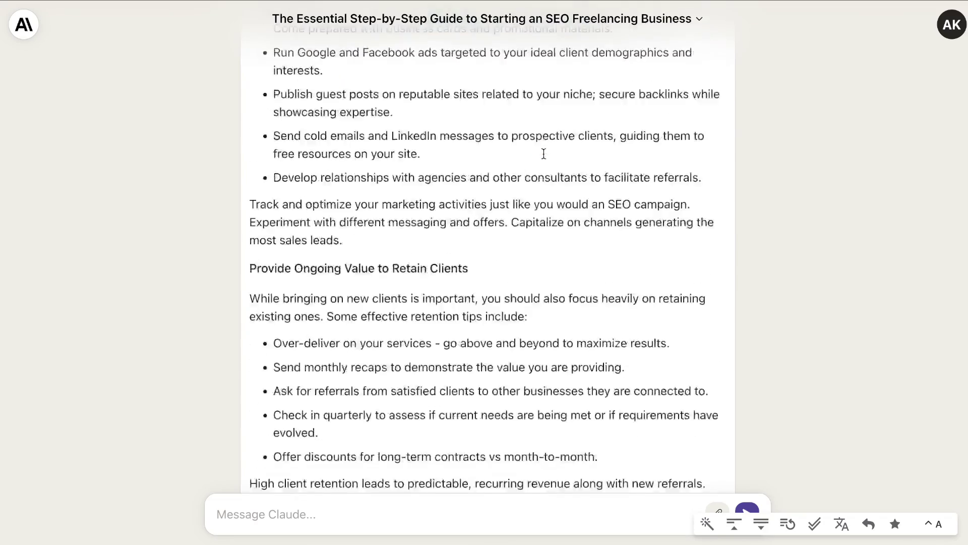
pyautogui.scroll(-7, 544, 154)
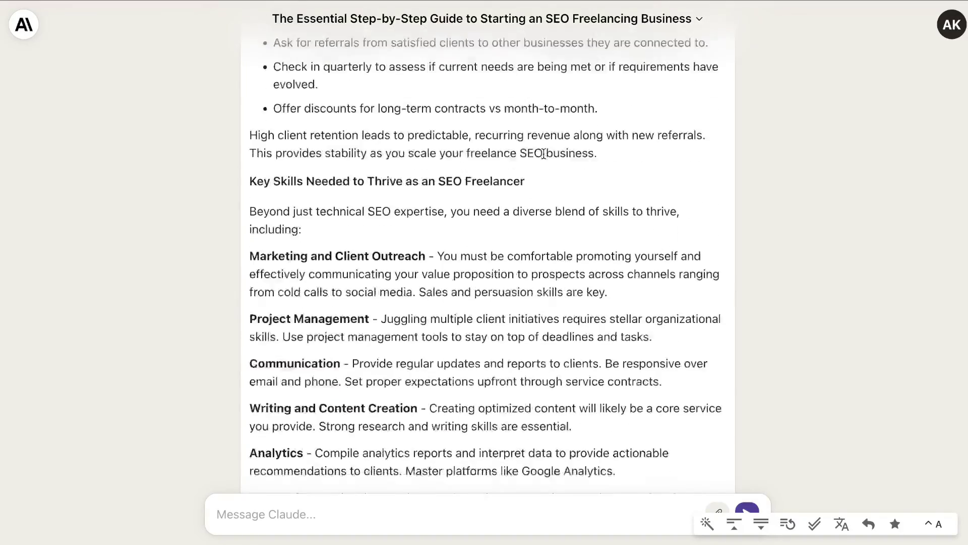